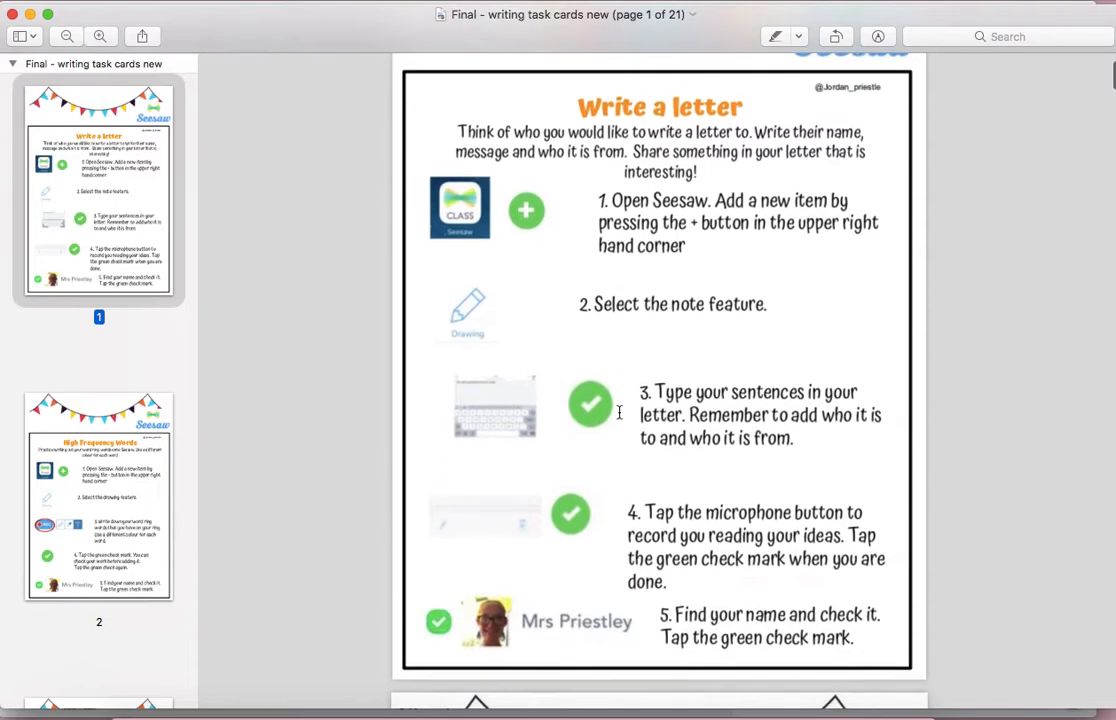
# Step: Look through the writing task cards PDF from the letter card to the blank card template on page 8
pyautogui.scroll(-20, 619, 412)
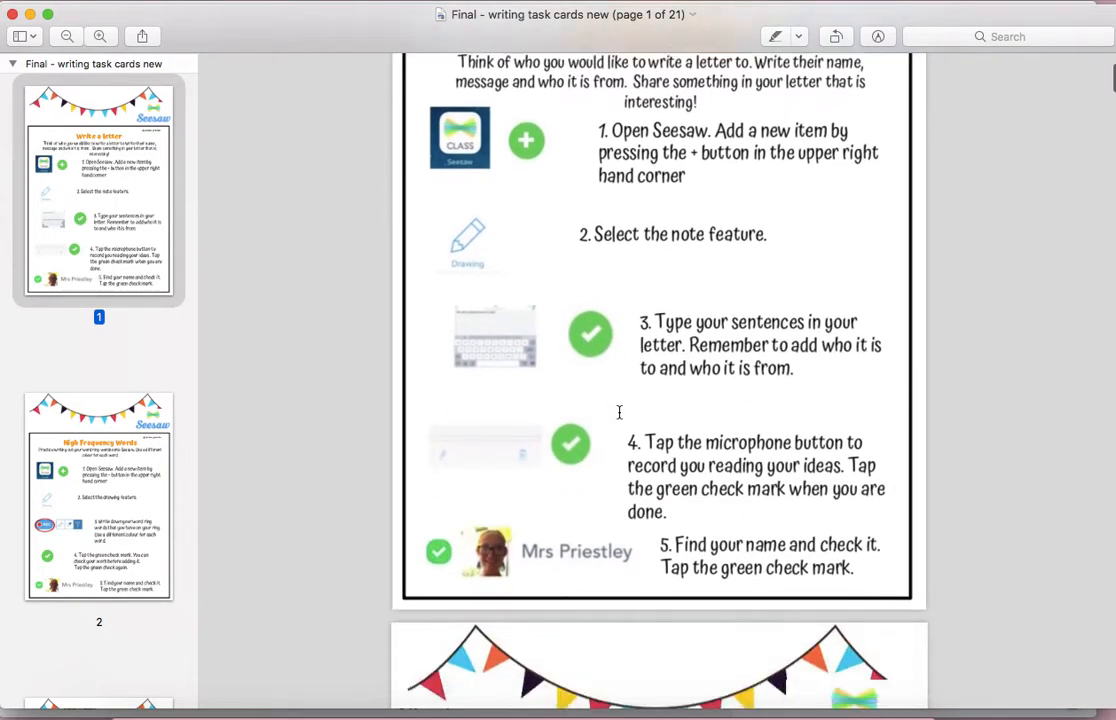
pyautogui.scroll(-20, 619, 412)
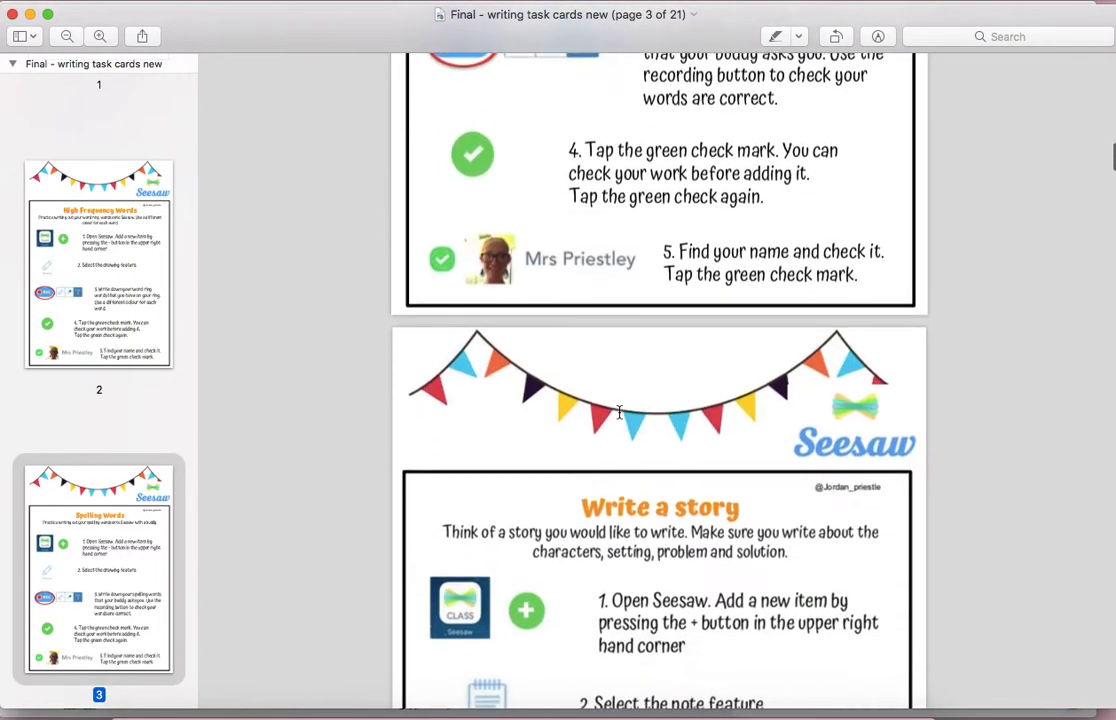
pyautogui.scroll(-2, 619, 412)
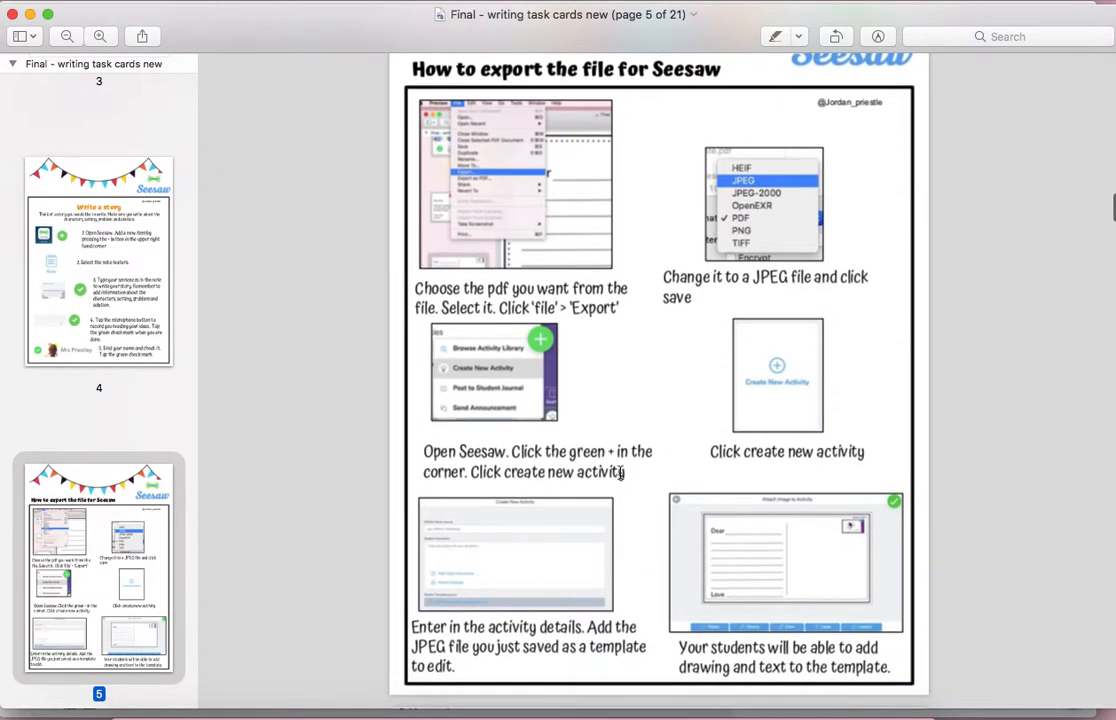
pyautogui.scroll(-15, 553, 404)
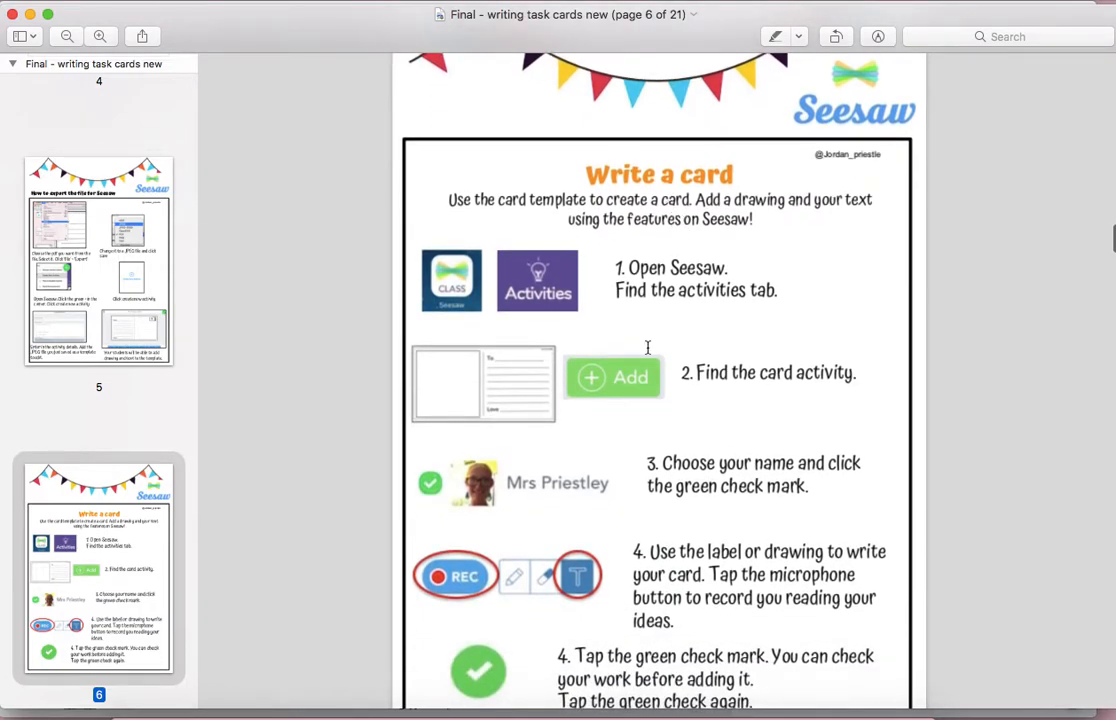
pyautogui.scroll(-3, 564, 303)
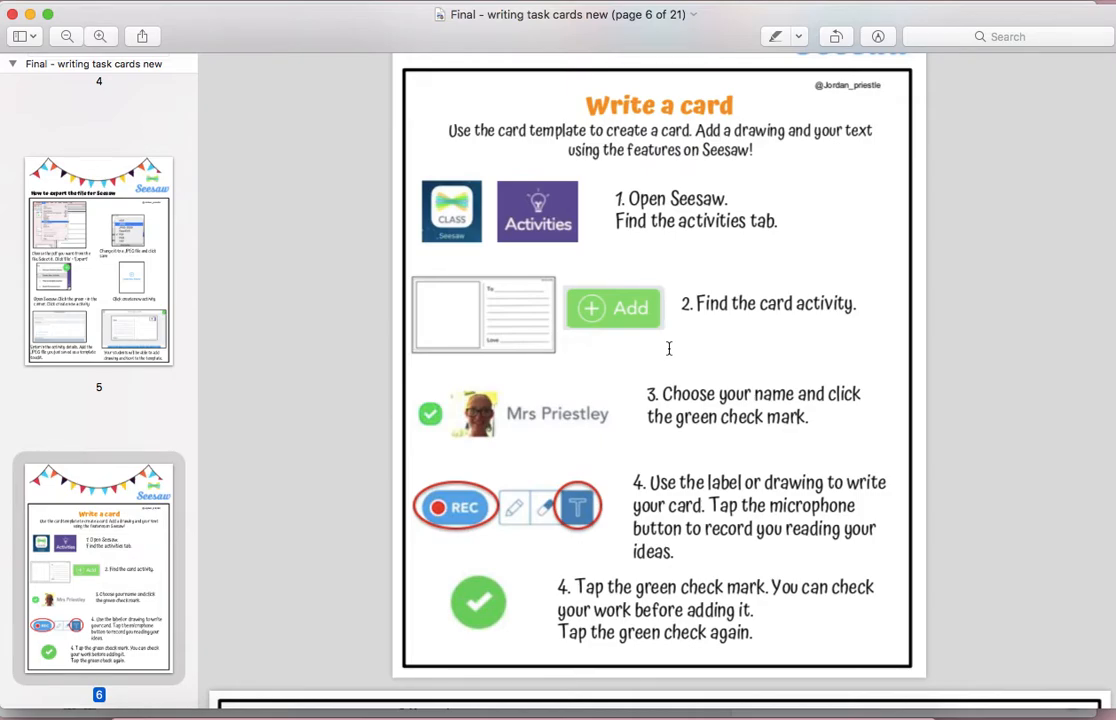
pyautogui.scroll(-10, 669, 348)
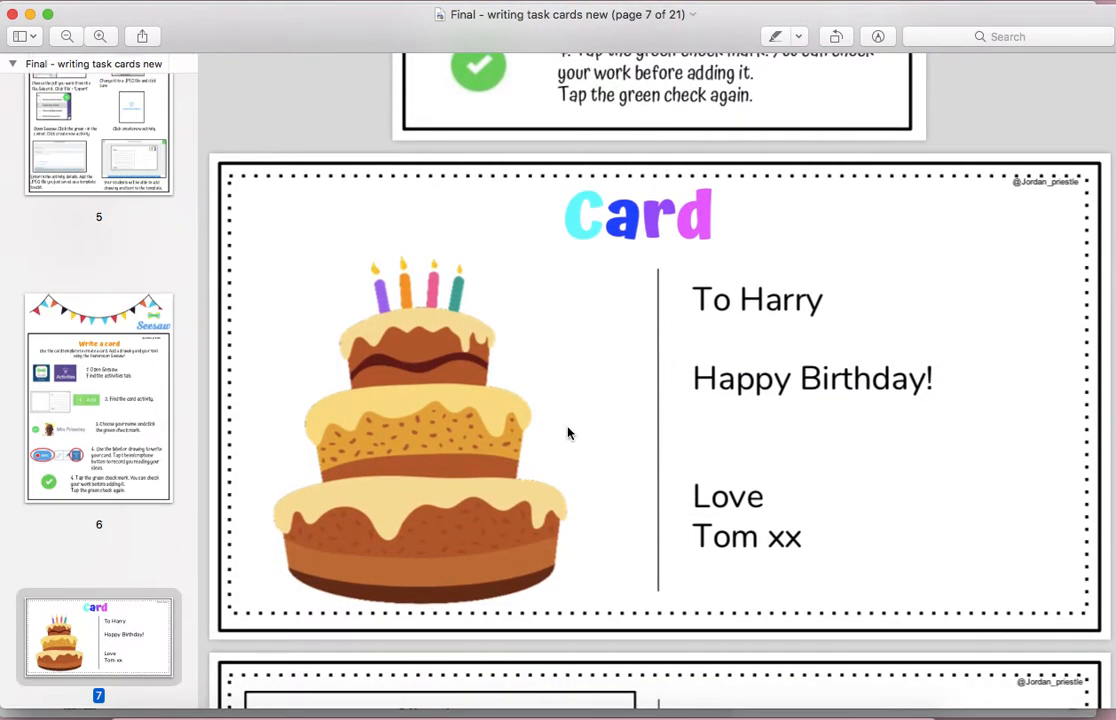
pyautogui.scroll(-8, 648, 408)
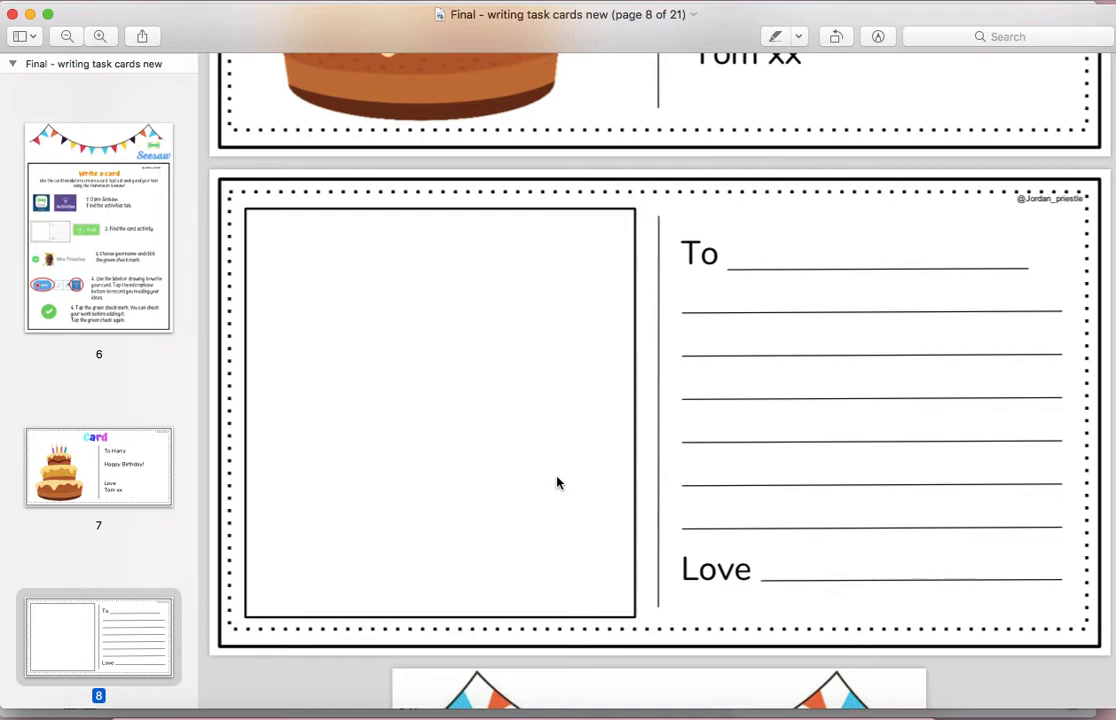
pyautogui.press('XF86AudioRaiseVolume')
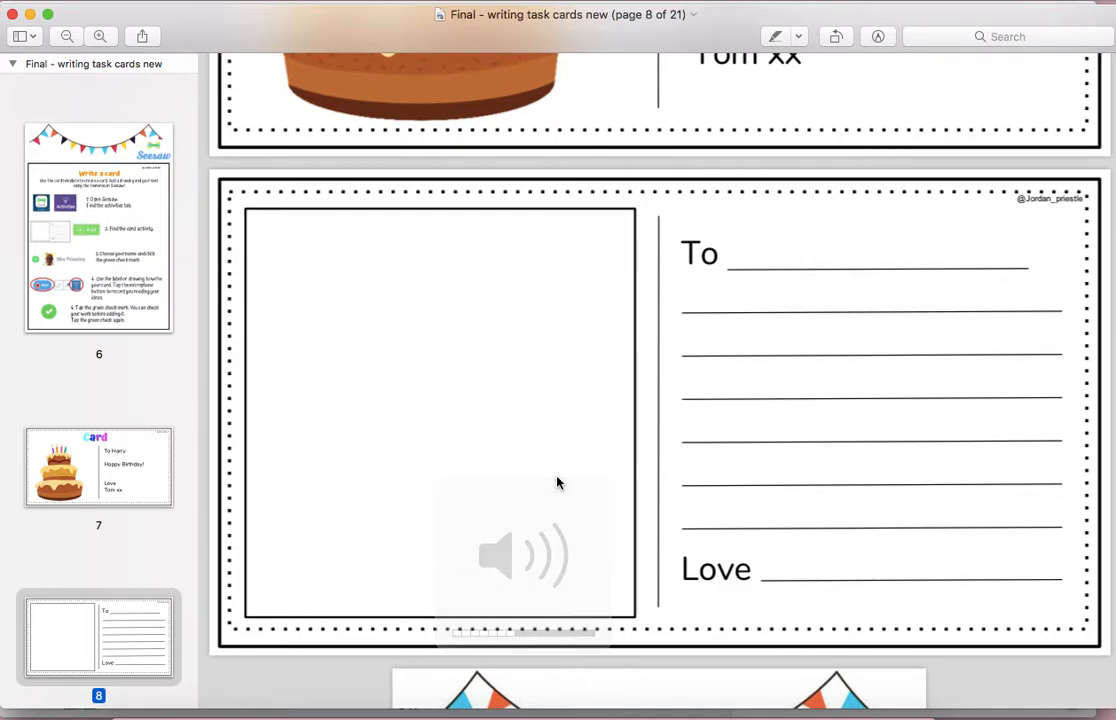
pyautogui.scroll(-5, 165, 470)
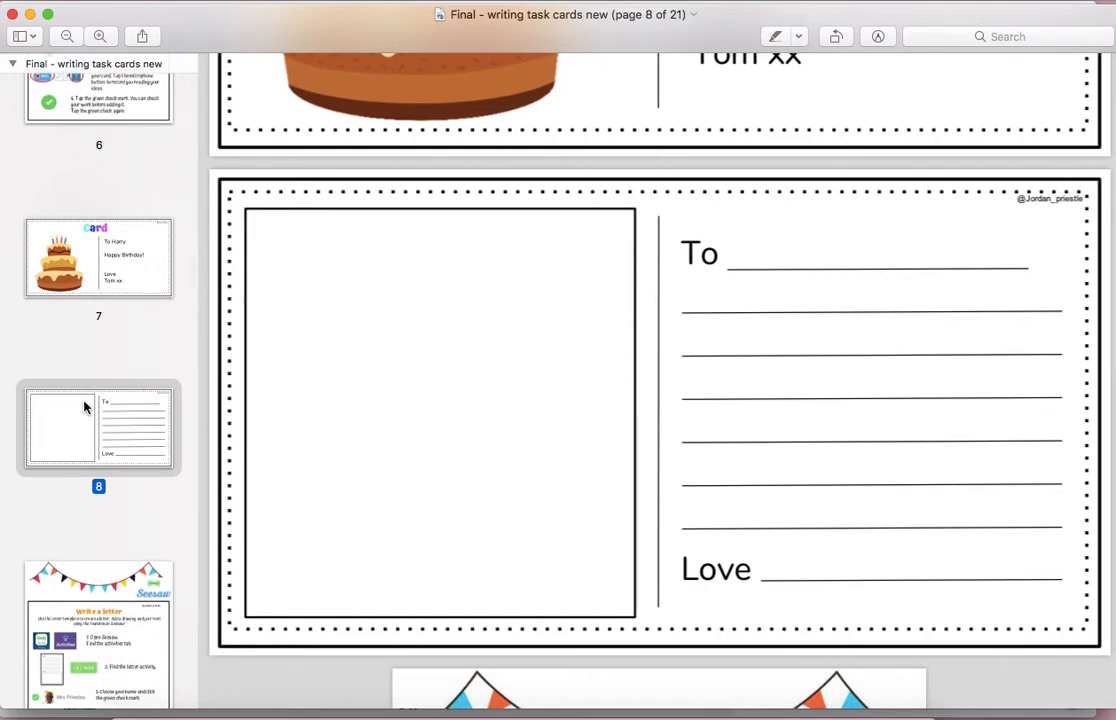
# Step: Export the blank card template page as a JPEG to the Desktop, keeping the file name "Final - writing task cards new"
pyautogui.click(8, 3)
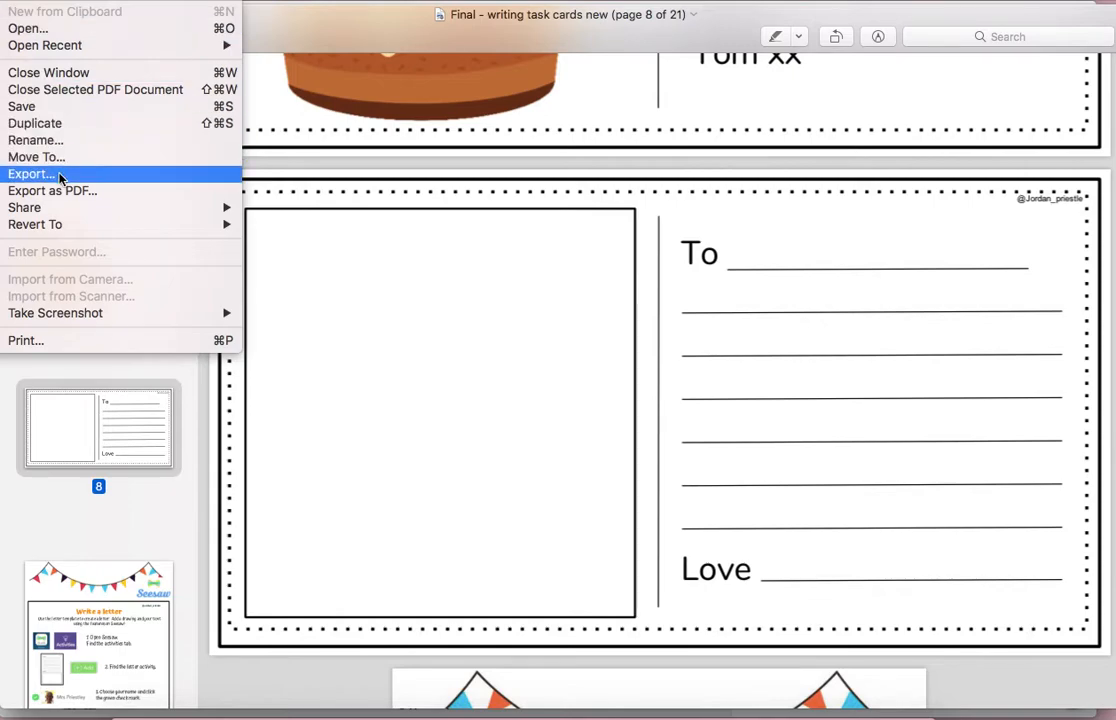
pyautogui.click(60, 177)
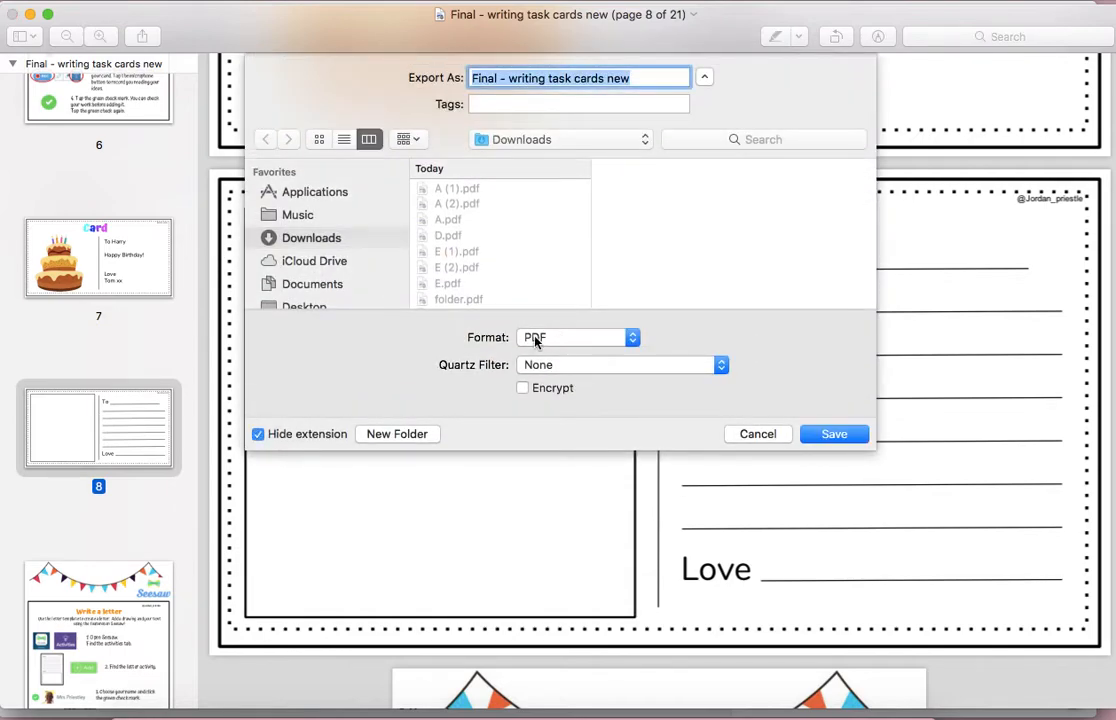
pyautogui.click(540, 340)
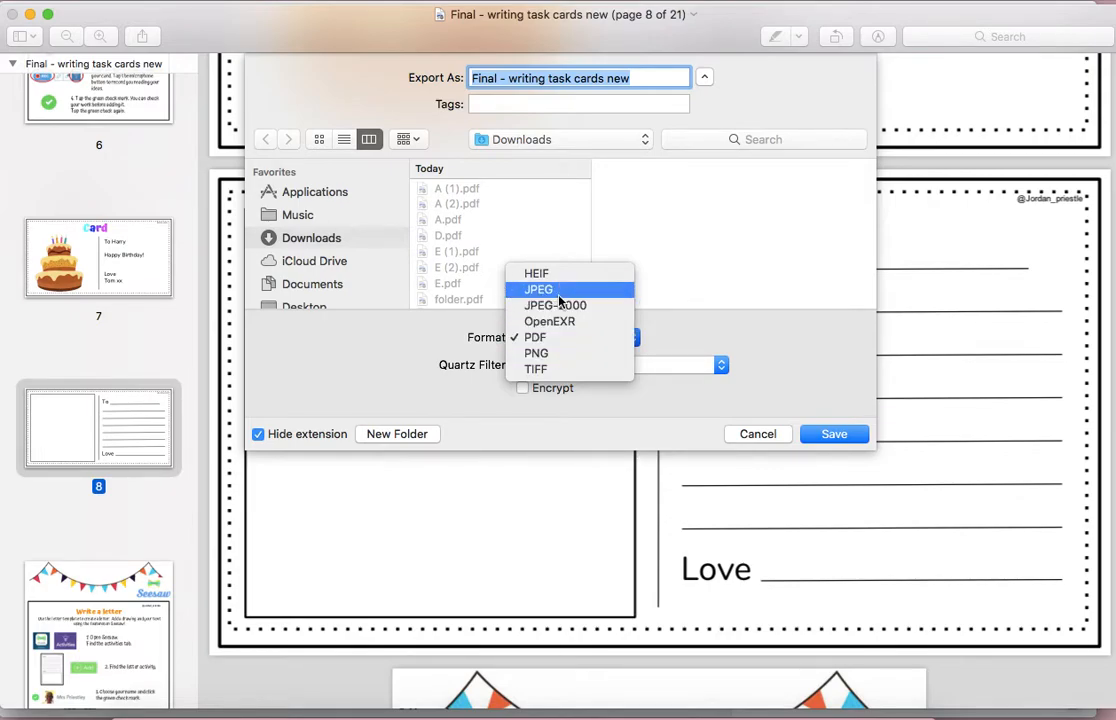
pyautogui.click(560, 295)
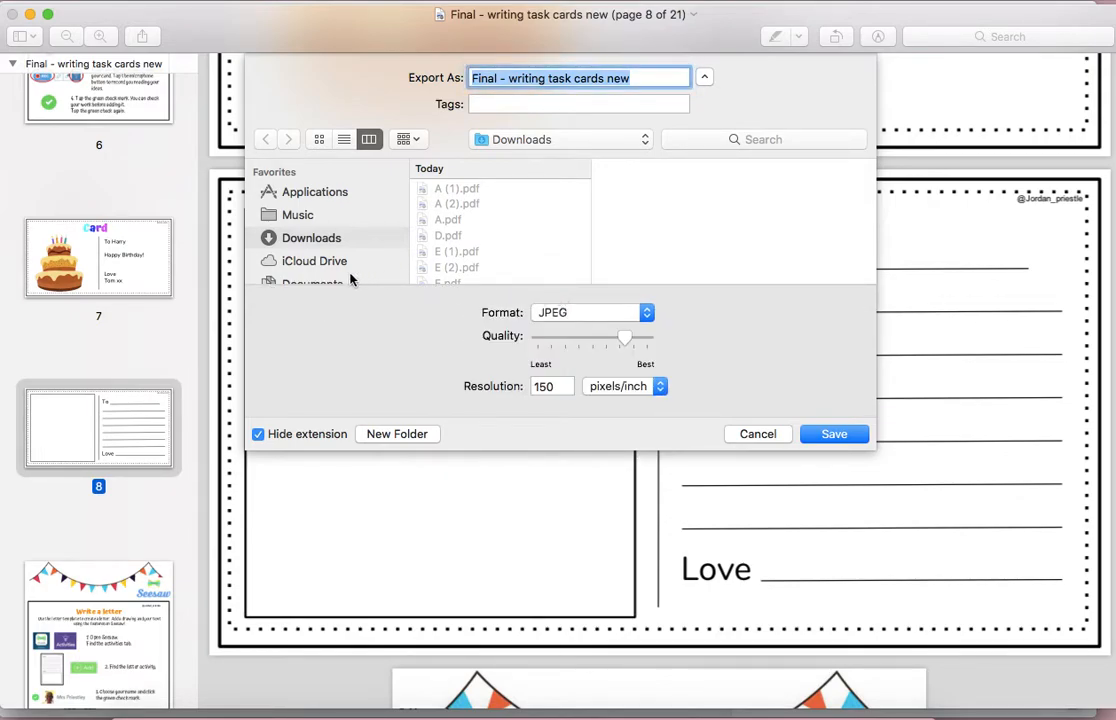
pyautogui.scroll(-2, 320, 260)
pyautogui.click(302, 225)
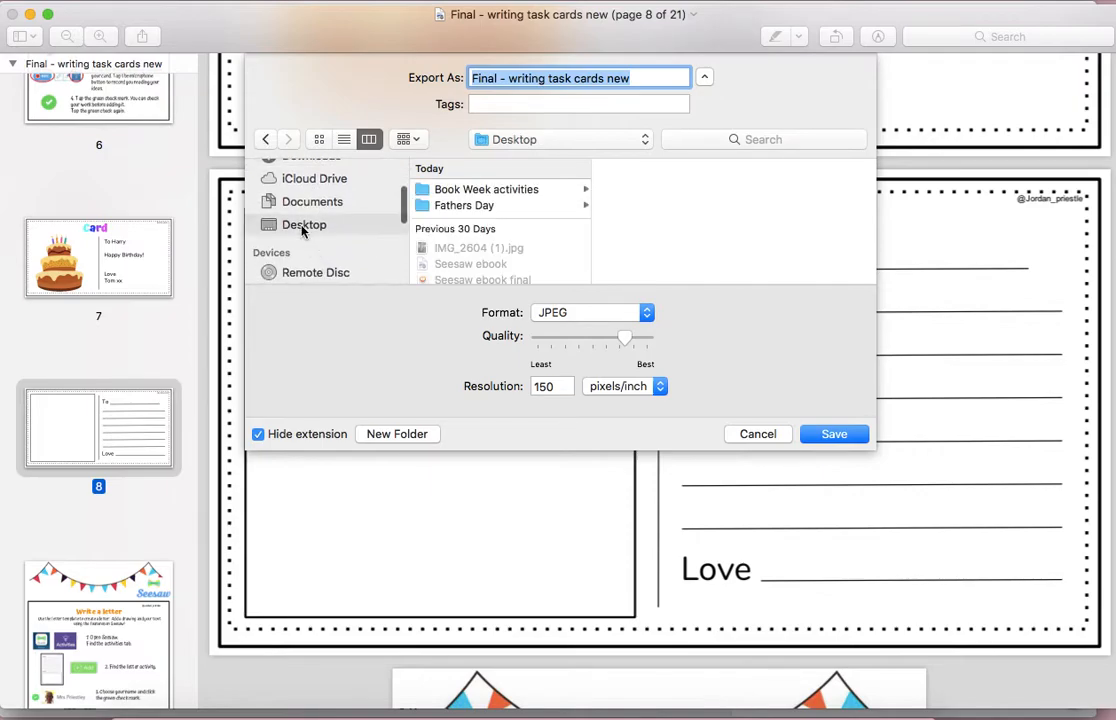
pyautogui.click(832, 434)
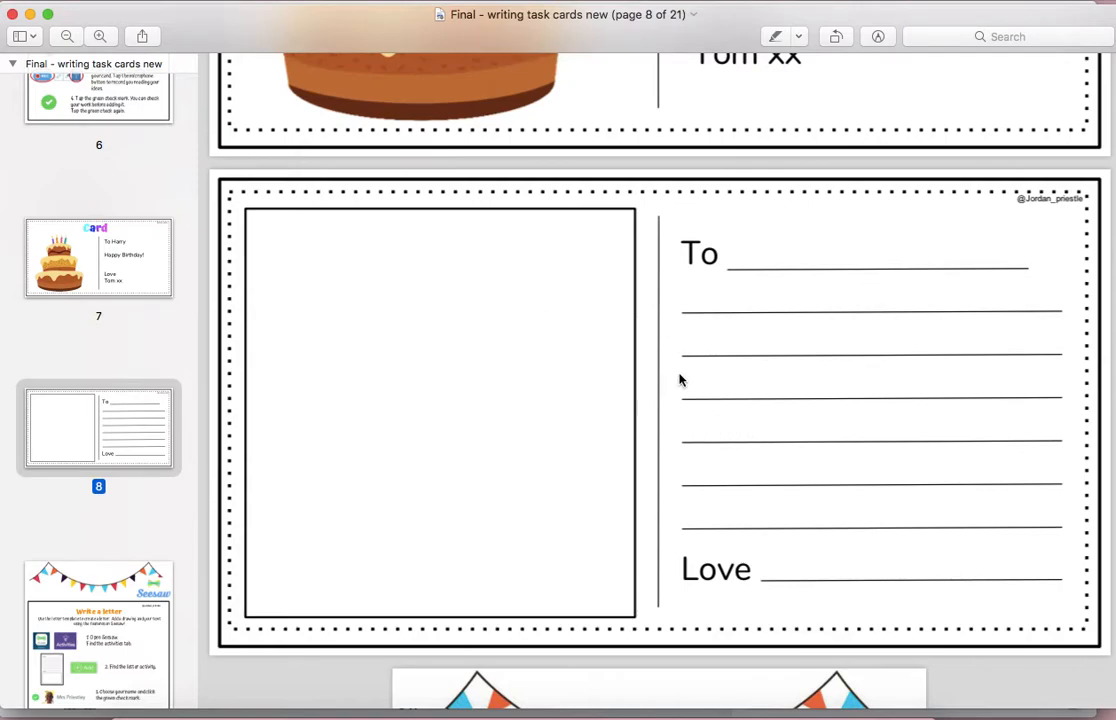
# Step: Switch to Seesaw in Chrome and start creating a new activity from the Practice Class activities
pyautogui.click(30, 14)
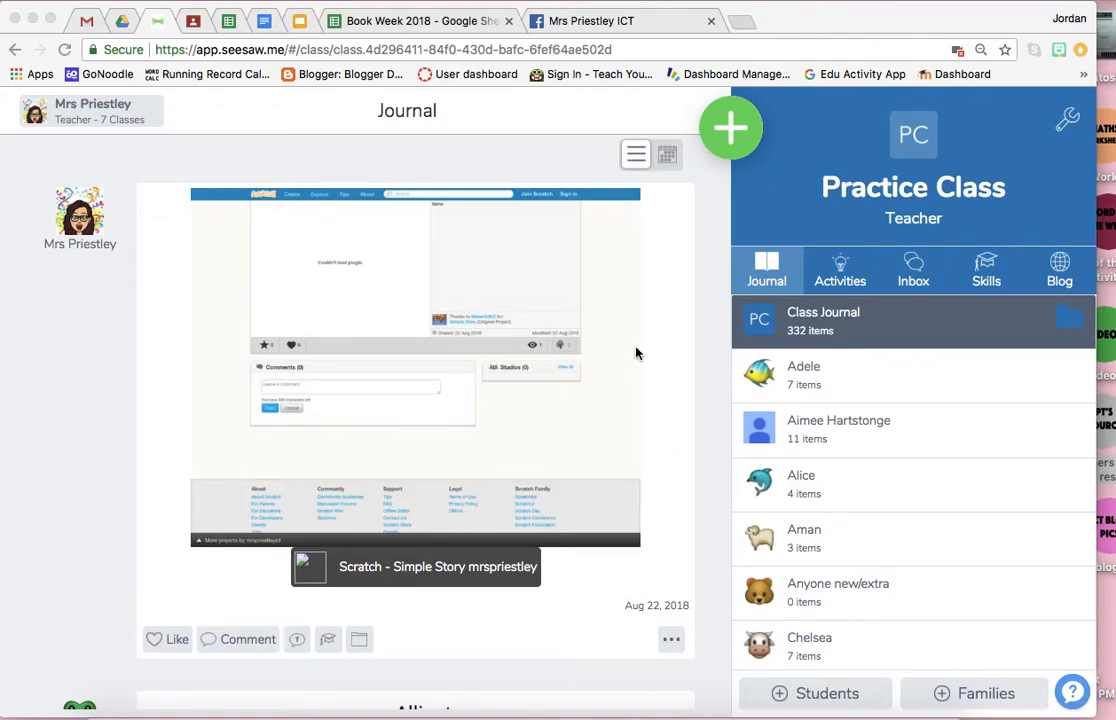
pyautogui.click(840, 276)
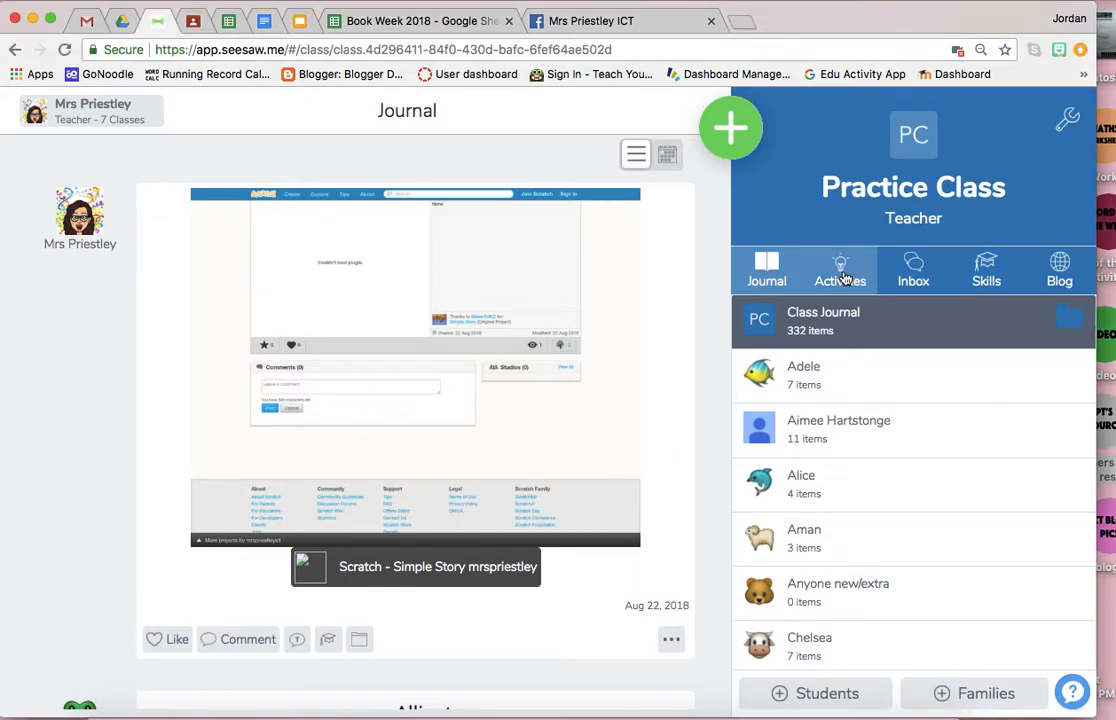
pyautogui.click(843, 278)
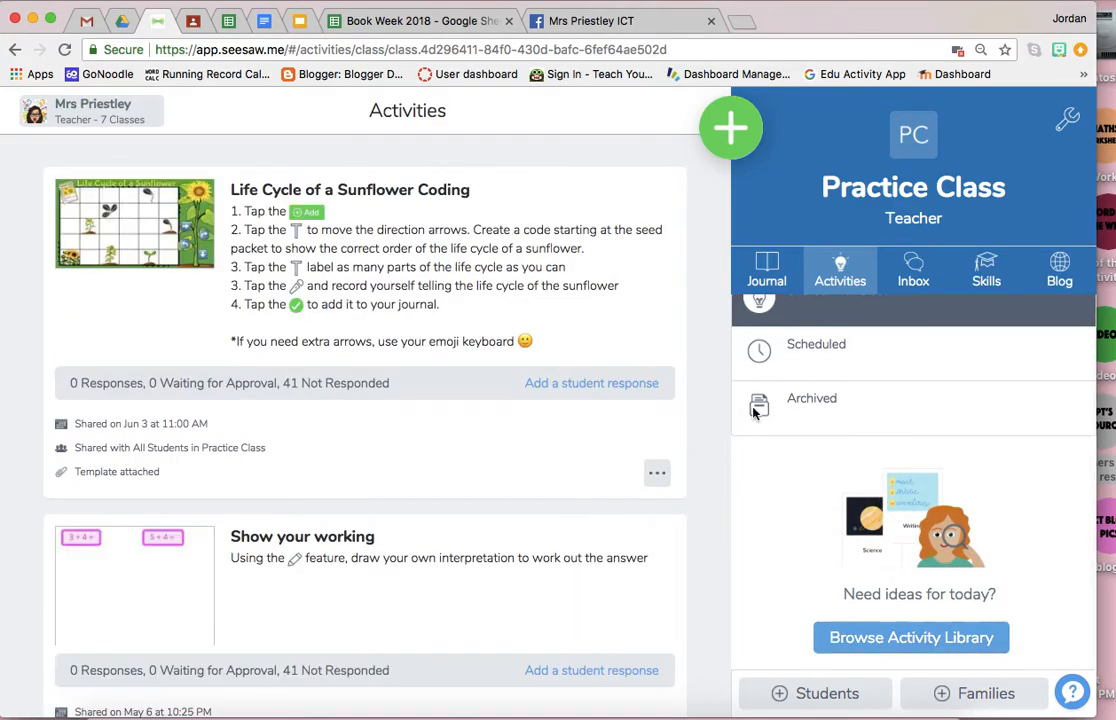
pyautogui.click(740, 142)
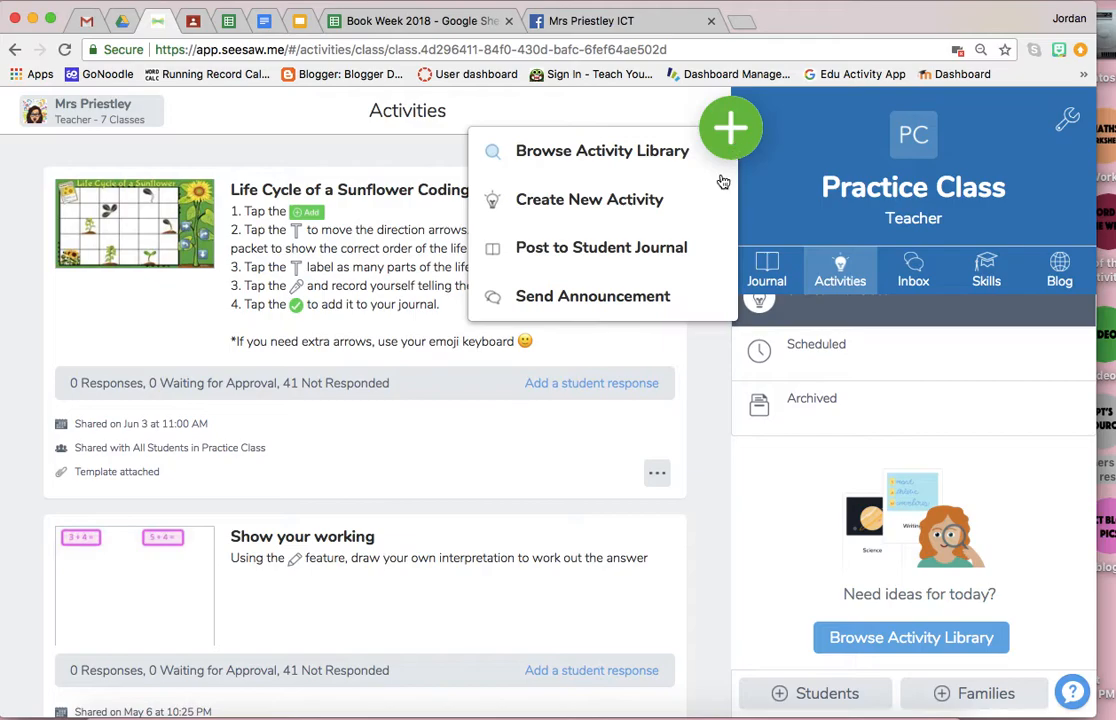
pyautogui.click(640, 201)
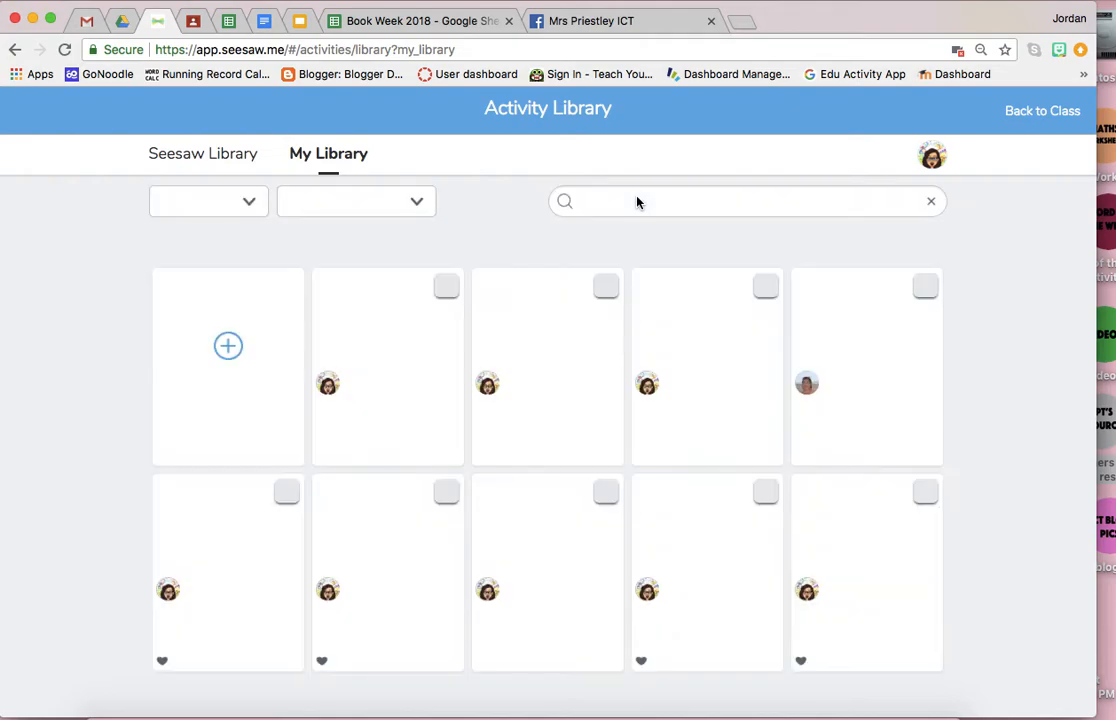
pyautogui.click(227, 361)
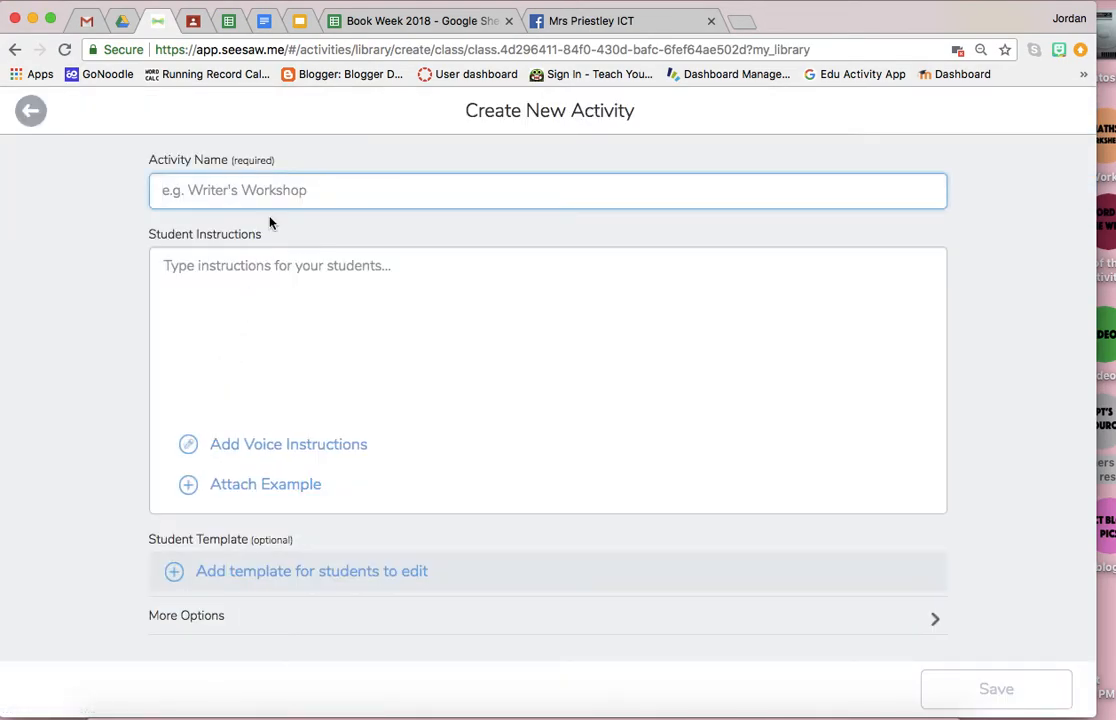
# Step: Name the activity "Write a card" and enter "Use the taskcard to help you write a card" as the first student instruction
pyautogui.write('W')
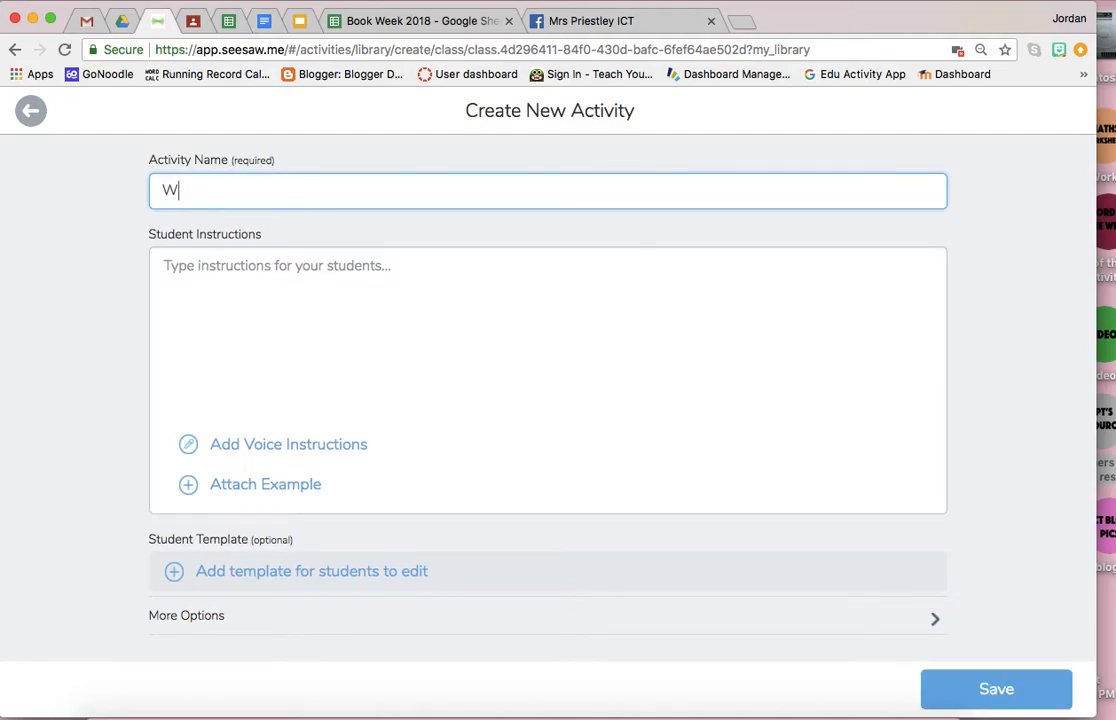
pyautogui.write('rite a card')
pyautogui.click(206, 259)
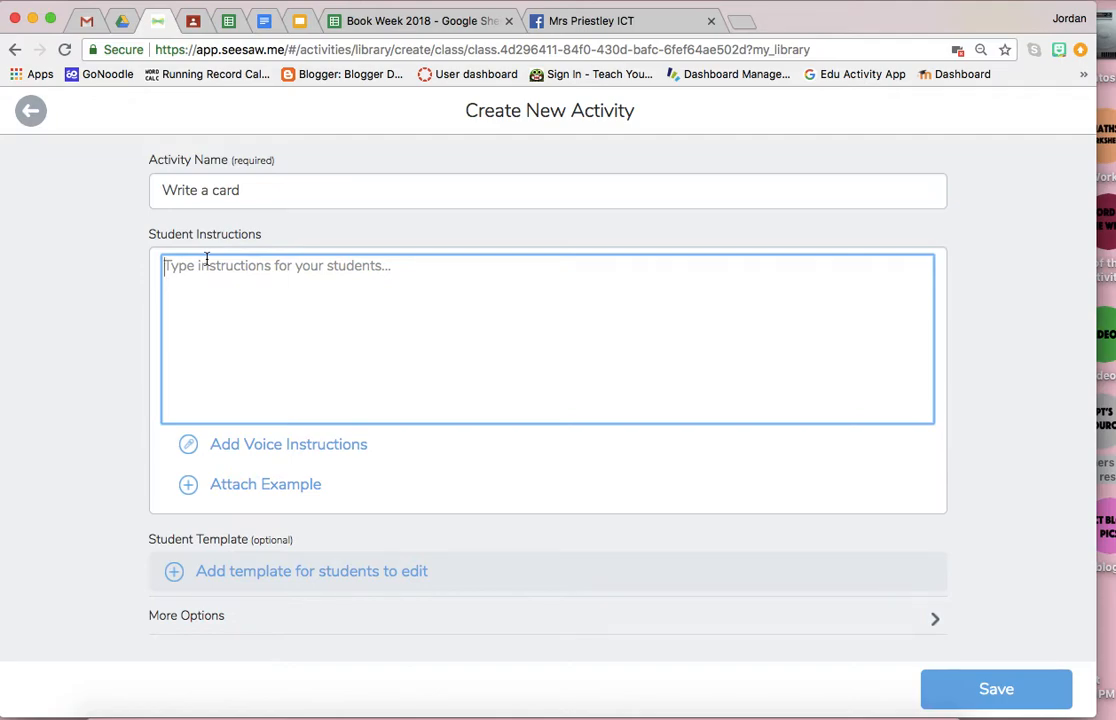
pyautogui.write('USe t')
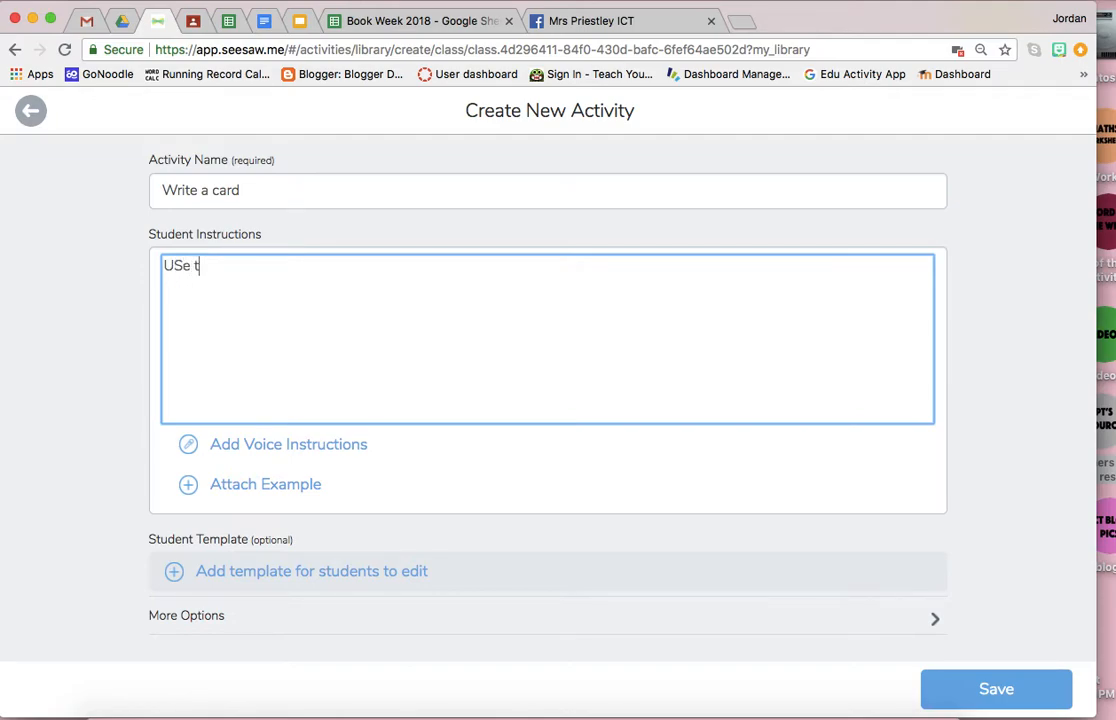
pyautogui.press('BackSpace')
pyautogui.write('se the taskcard to help you')
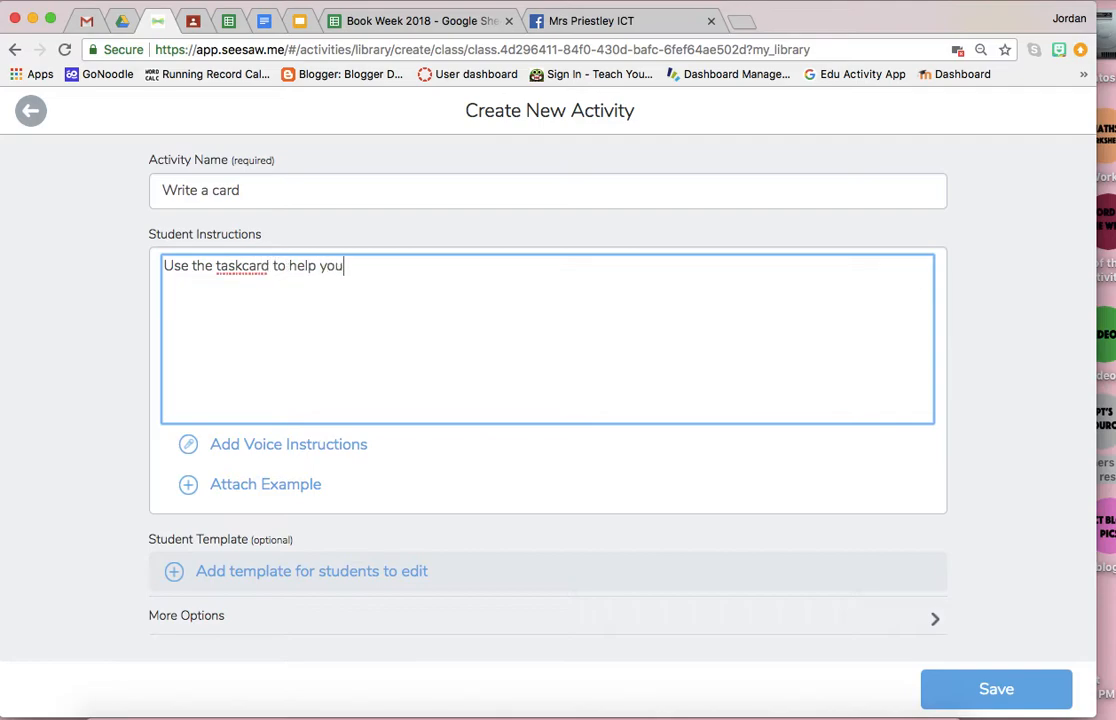
pyautogui.write(' cra')
pyautogui.write('write a card')
# Step: Add a second instruction line reading "Use the :drawing: tool or the :label: tool to write your message"
pyautogui.press('Return')
pyautogui.write('U')
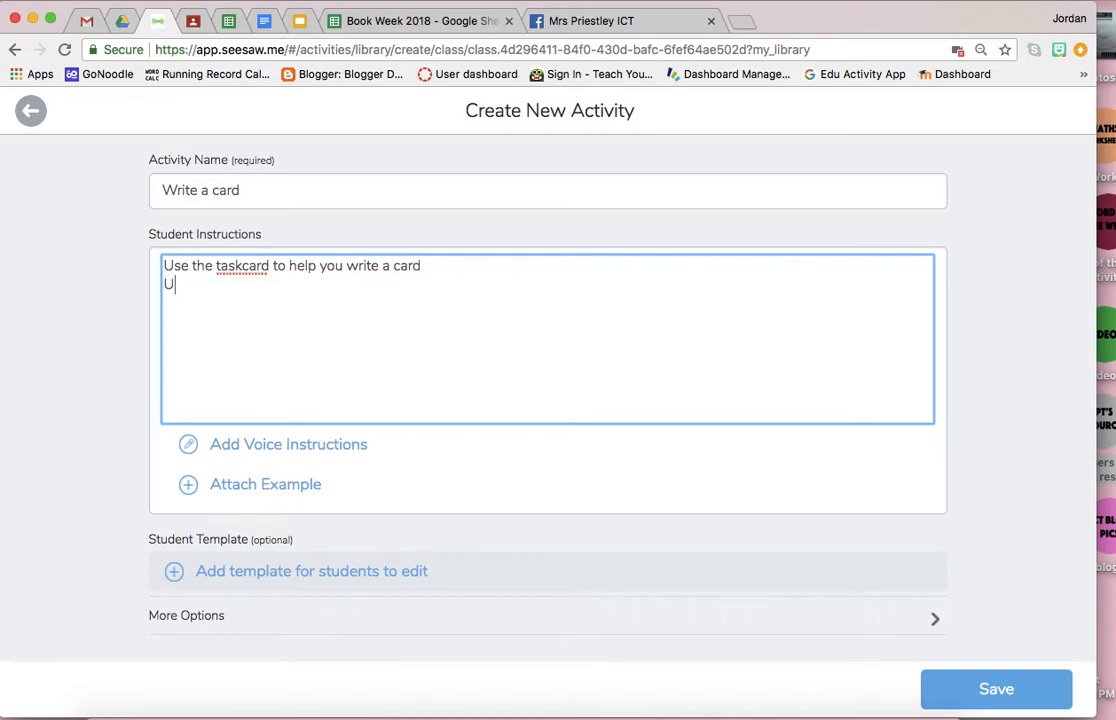
pyautogui.write('se the :draing')
pyautogui.press('BackSpace')
pyautogui.press('BackSpace')
pyautogui.write('wing : tool ')
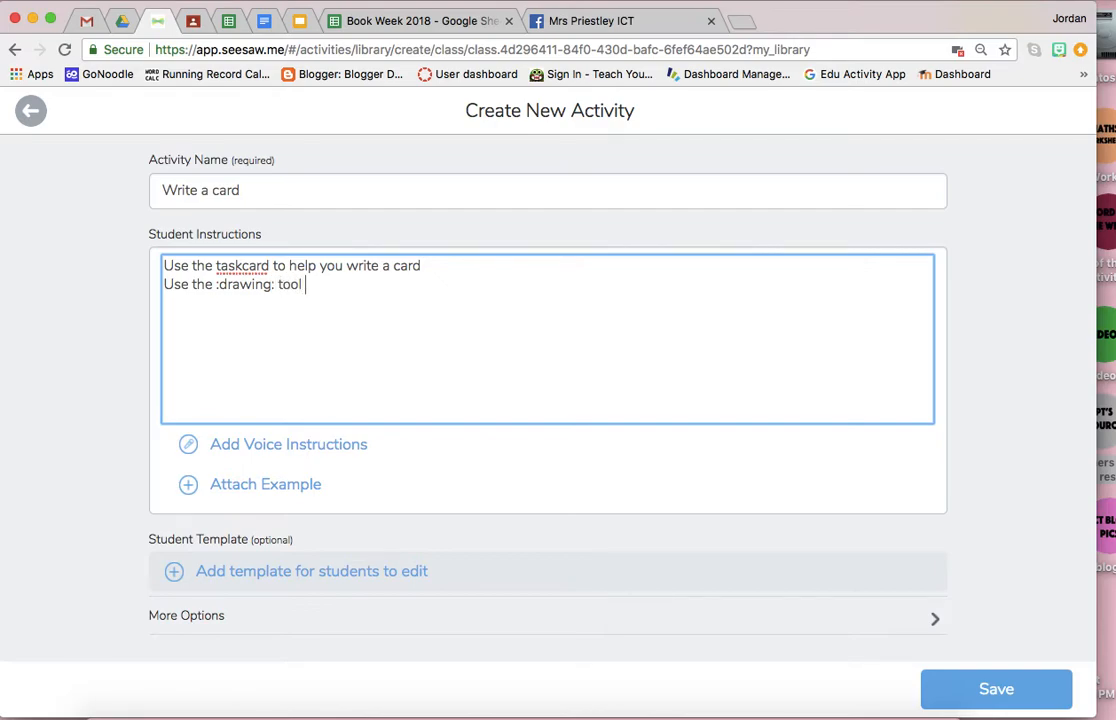
pyautogui.write('or the :label: tool t')
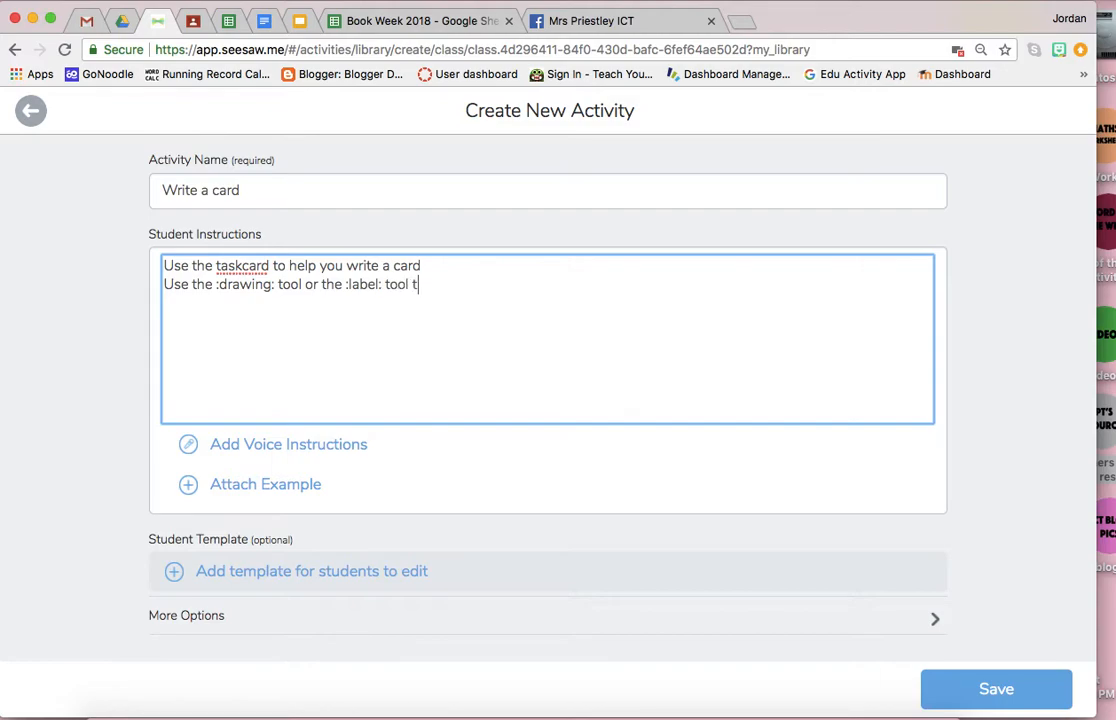
pyautogui.write('o write your message')
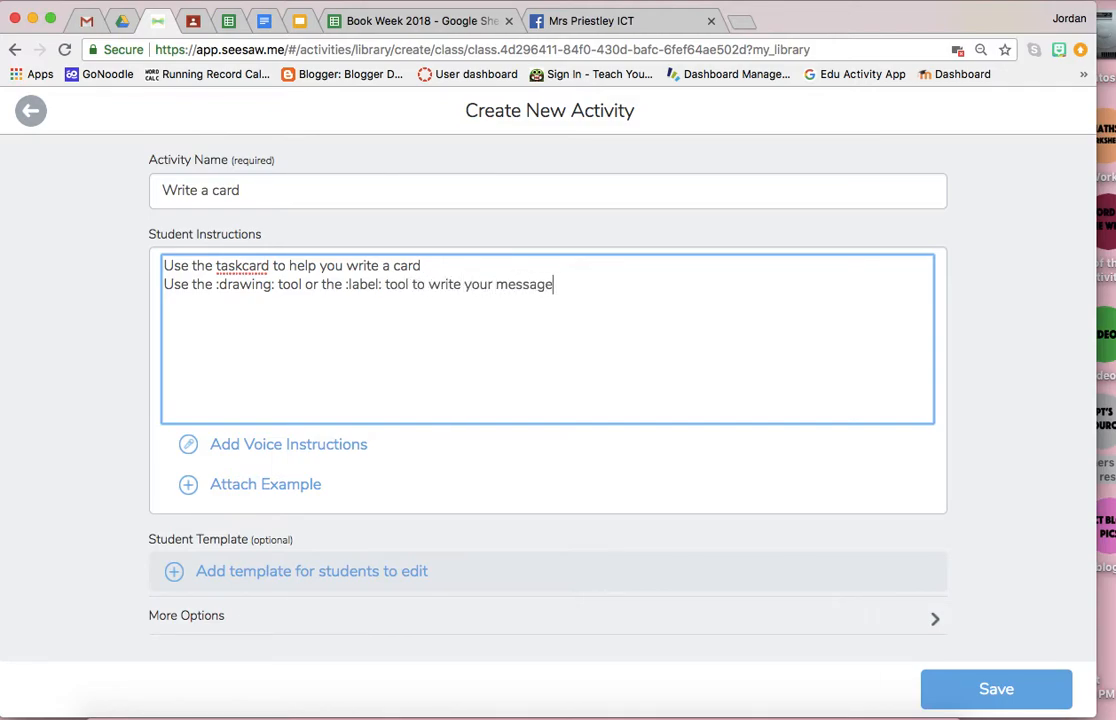
# Step: Add a third instruction line reading "Tap the :check: button once finished"
pyautogui.write('Tap the :cehck')
pyautogui.press('BackSpace')
pyautogui.press('BackSpace')
pyautogui.write('hec')
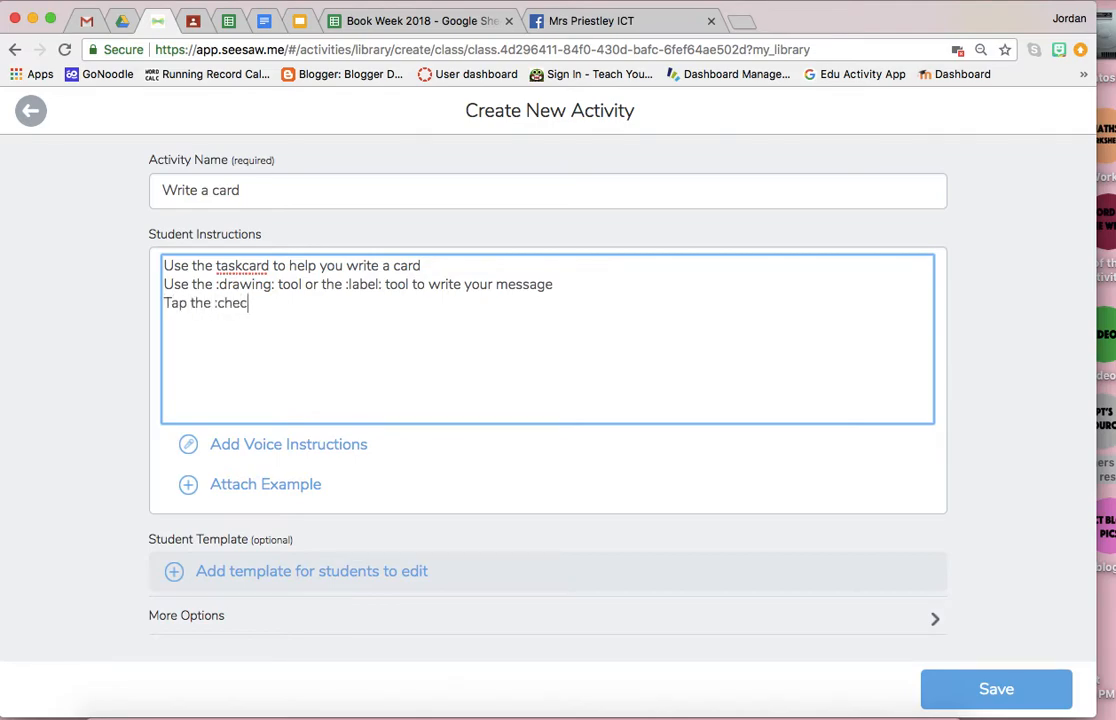
pyautogui.write('k: button once finished')
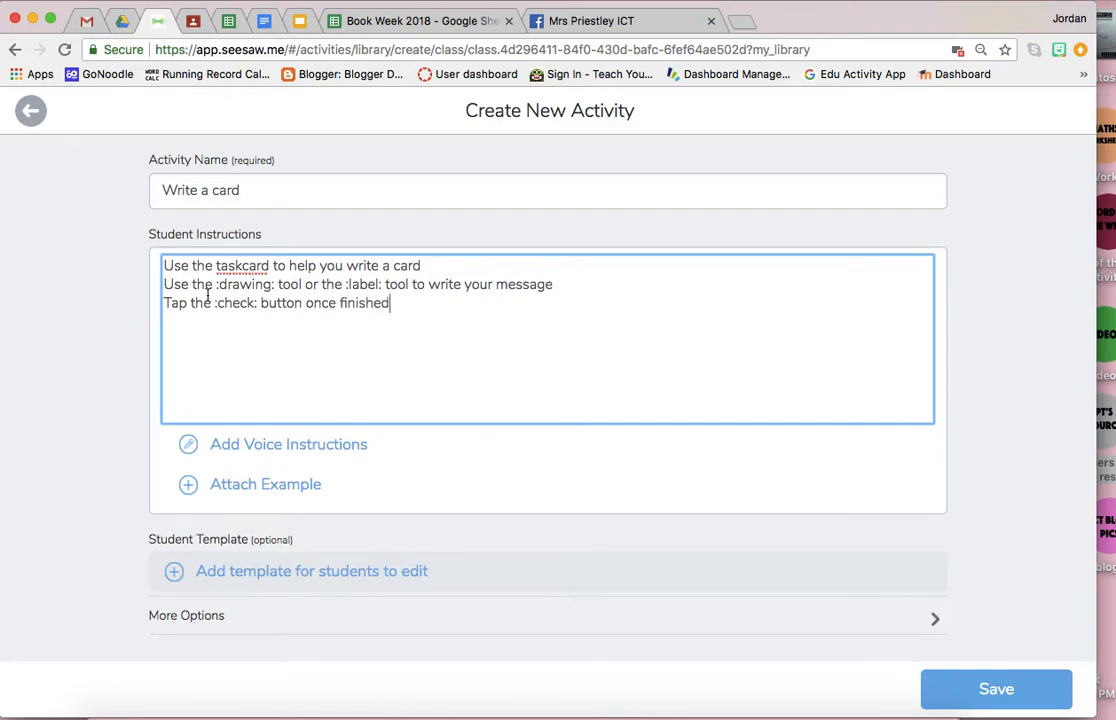
# Step: Add the JPEG "Final - writing task cards new" from the computer's Desktop as the activity's student template
pyautogui.scroll(-1, 312, 490)
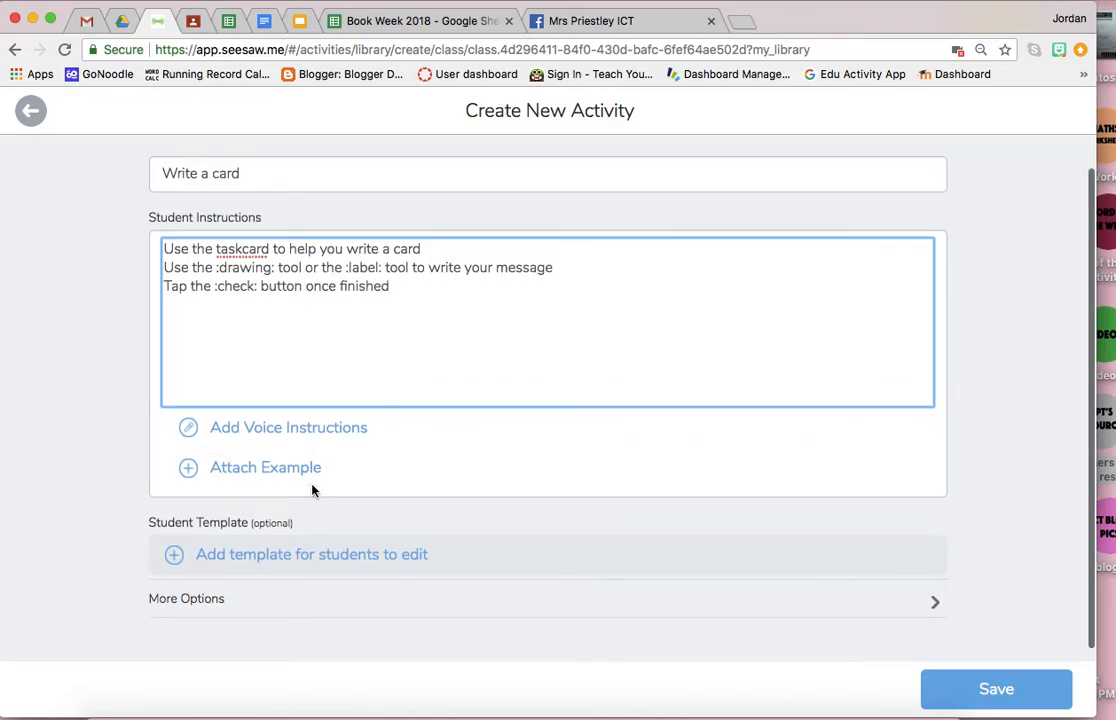
pyautogui.click(268, 566)
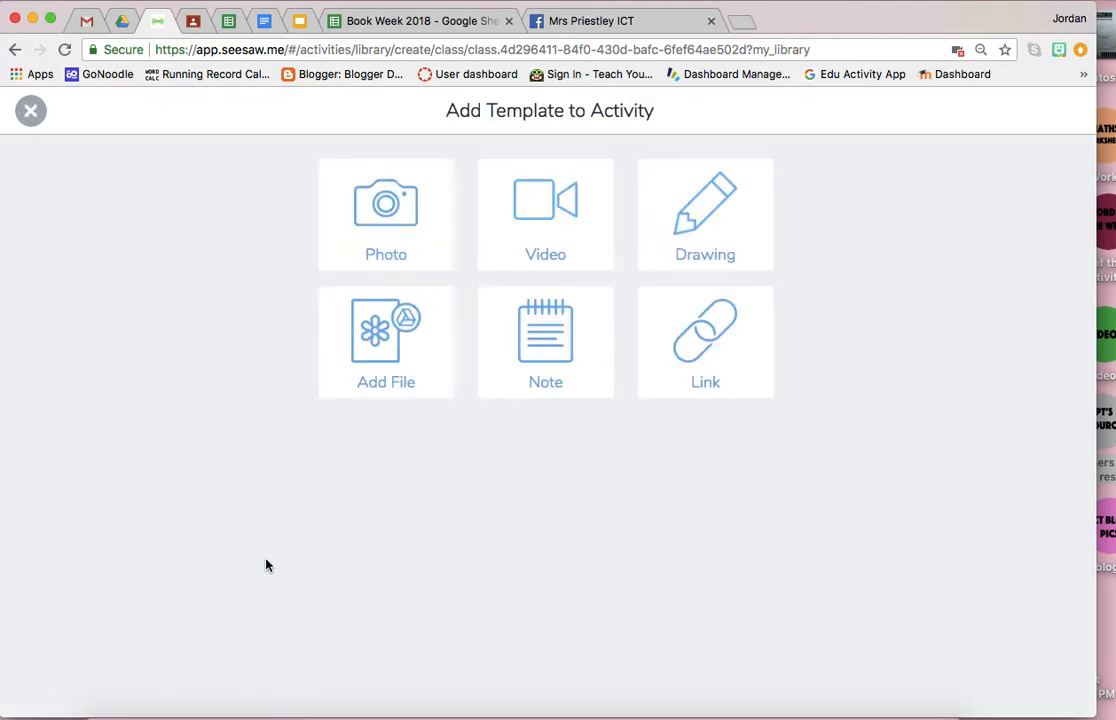
pyautogui.click(397, 375)
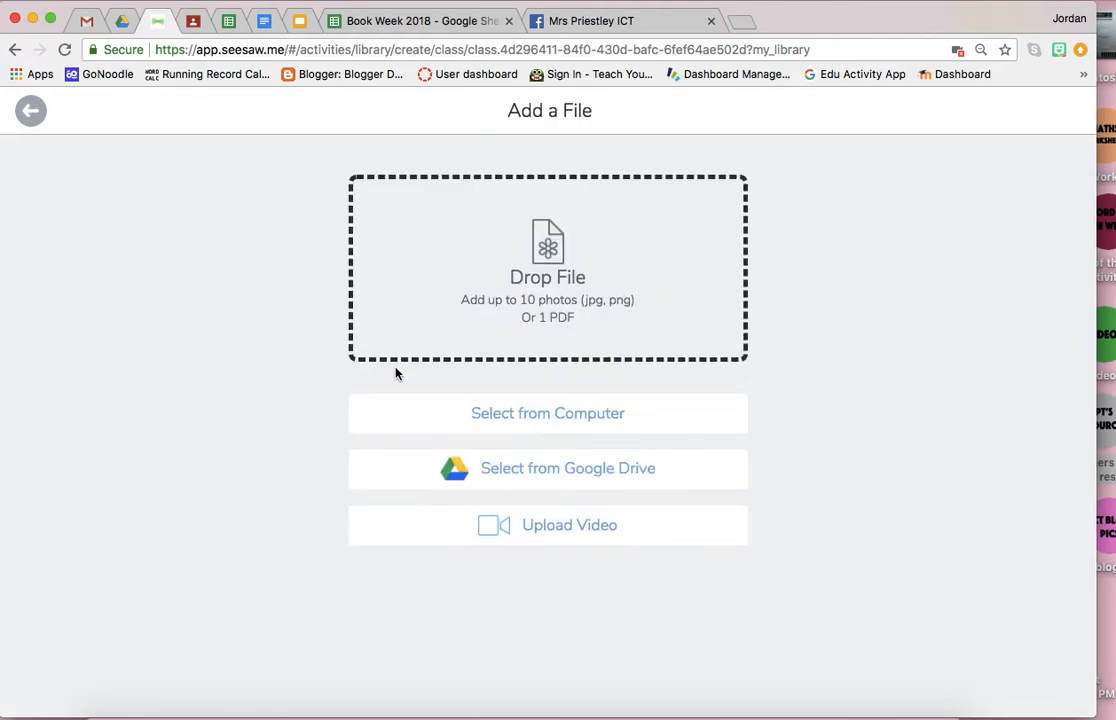
pyautogui.click(398, 420)
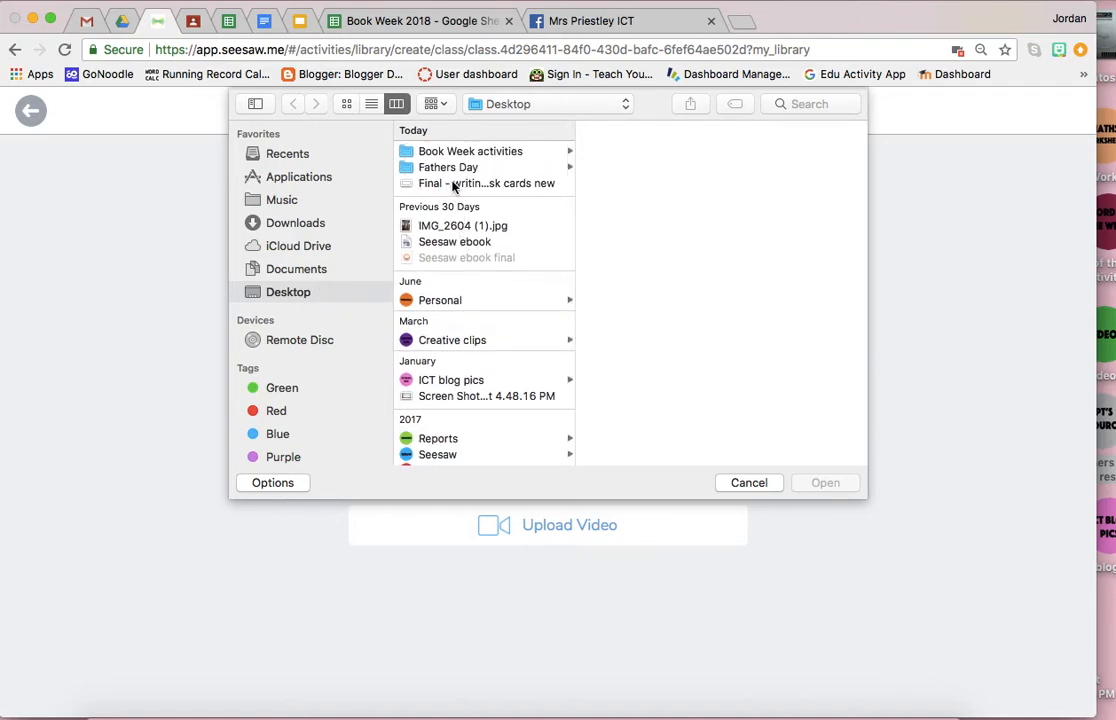
pyautogui.click(458, 183)
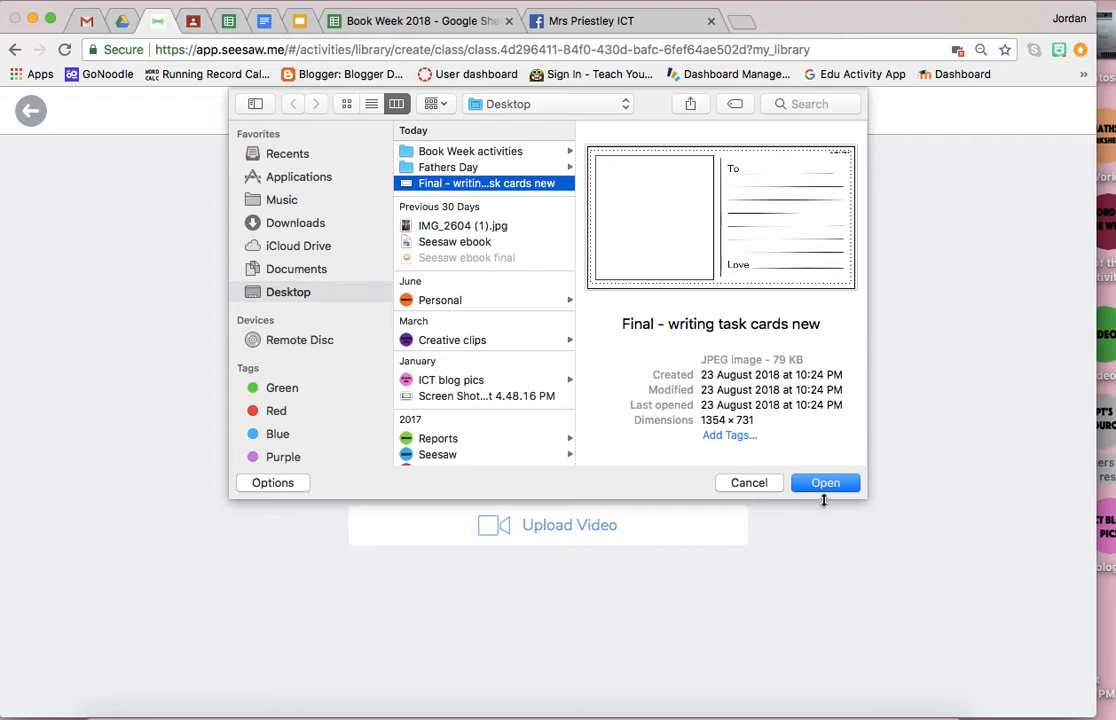
pyautogui.click(824, 488)
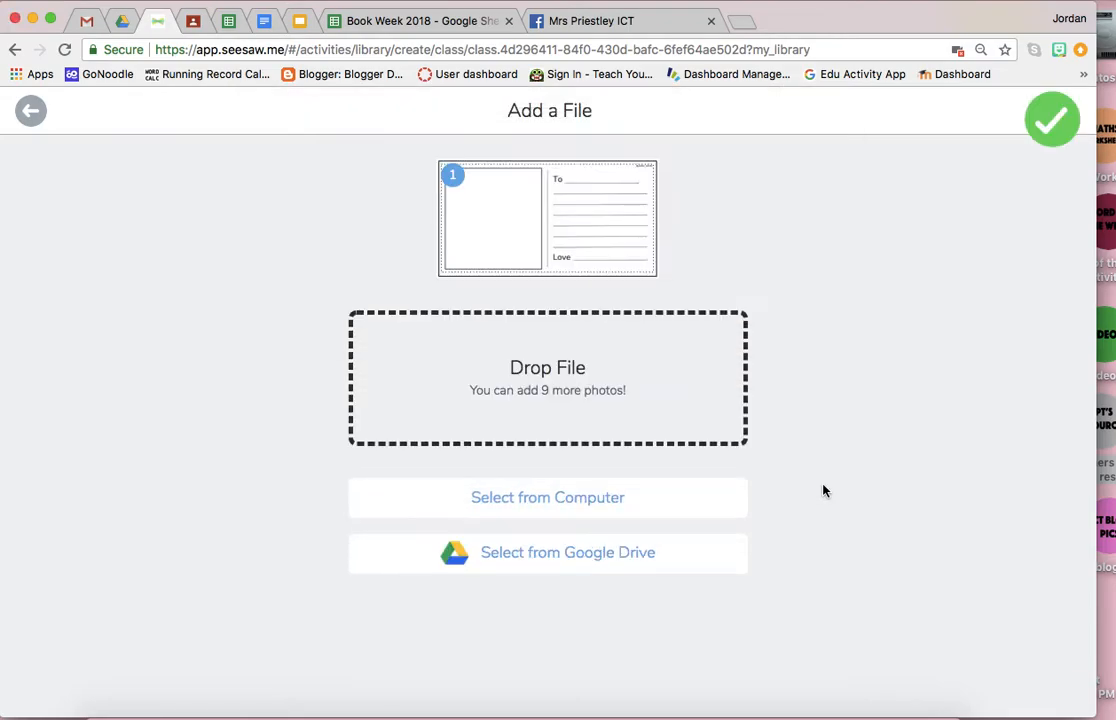
pyautogui.click(1050, 120)
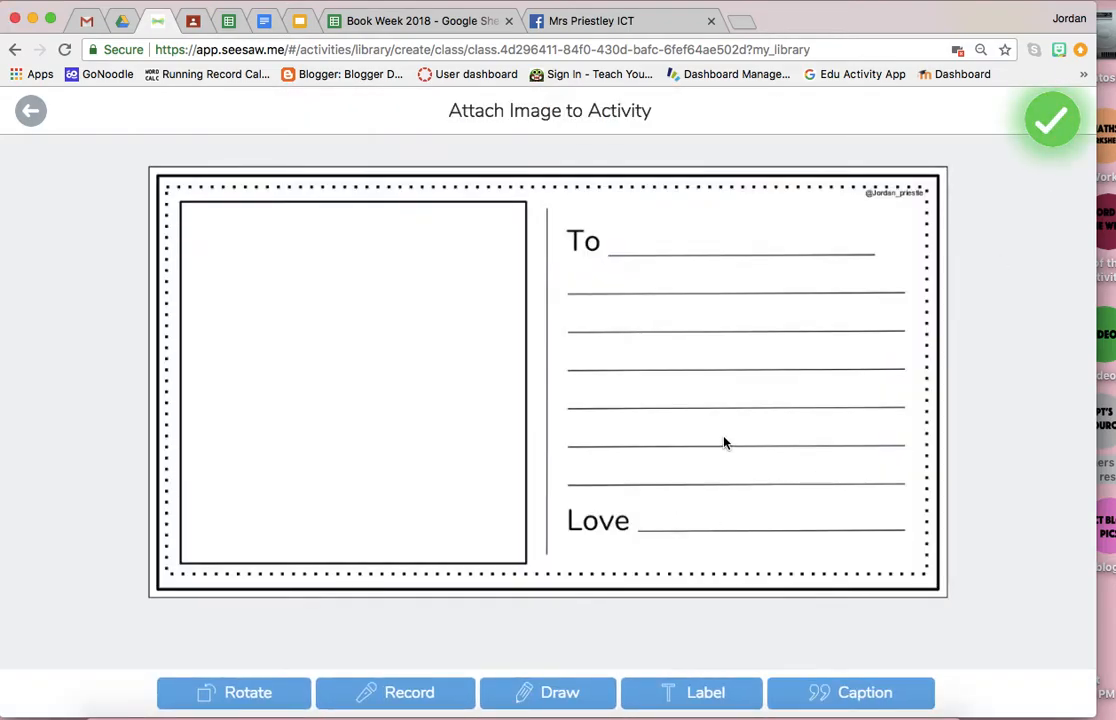
# Step: Caption the template image "WALHT write a card", attach it, and save the activity
pyautogui.click(836, 704)
pyautogui.write('WALHT write a card')
pyautogui.click(1057, 142)
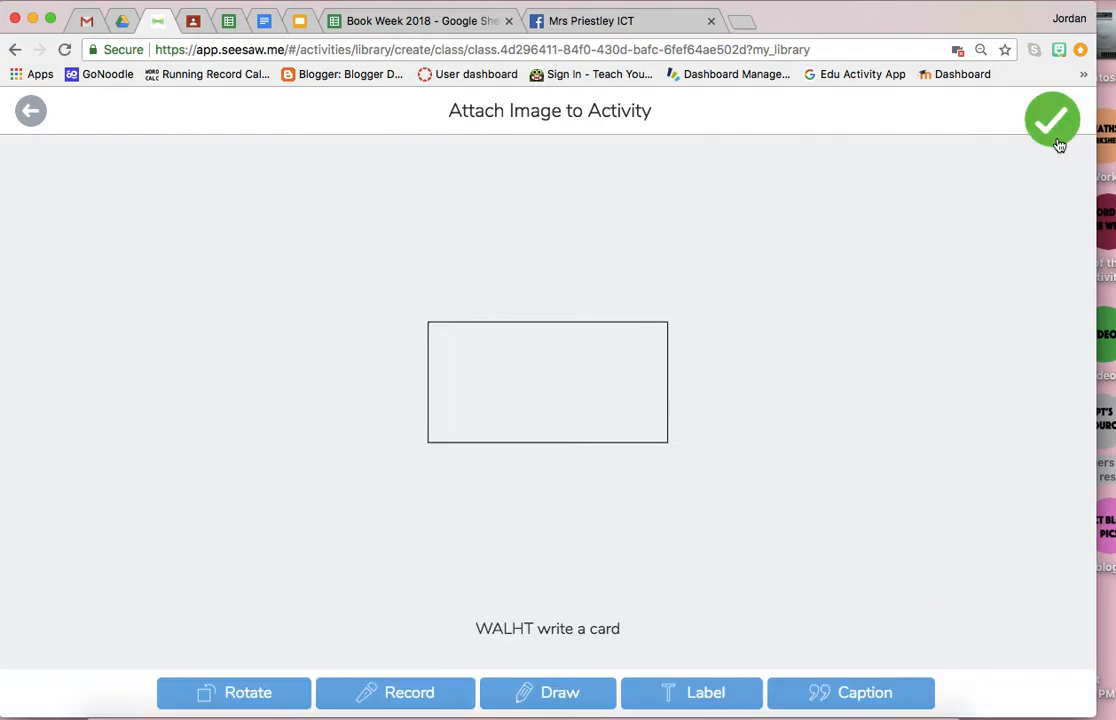
pyautogui.click(1059, 144)
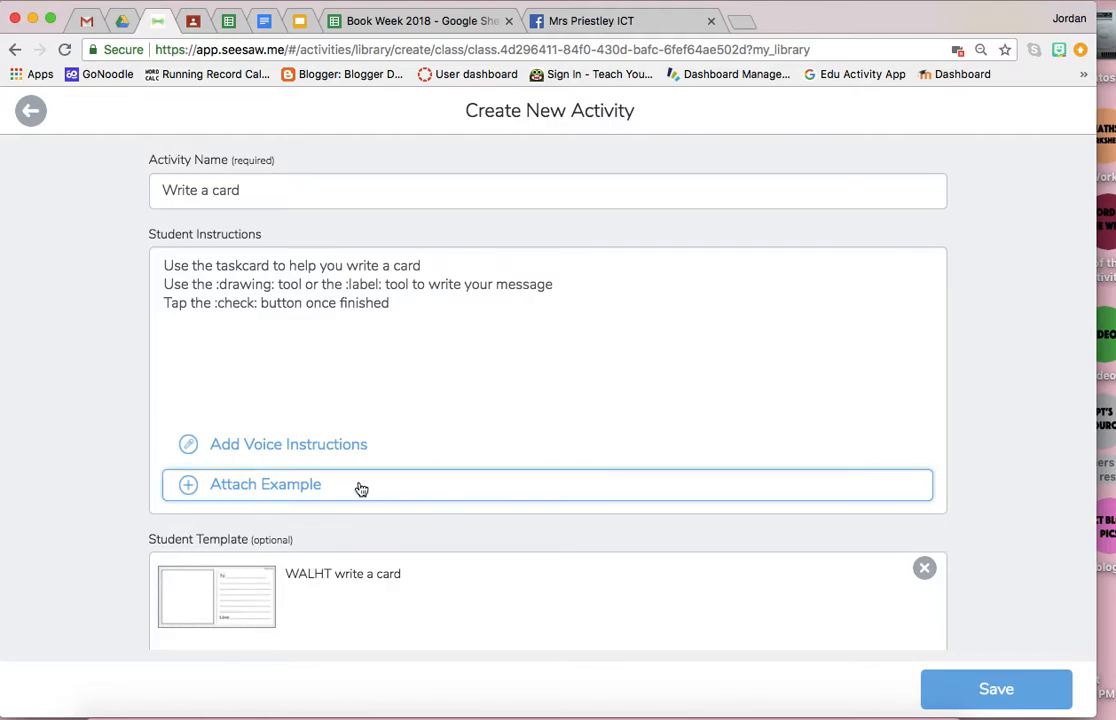
pyautogui.scroll(-2, 361, 488)
pyautogui.click(955, 687)
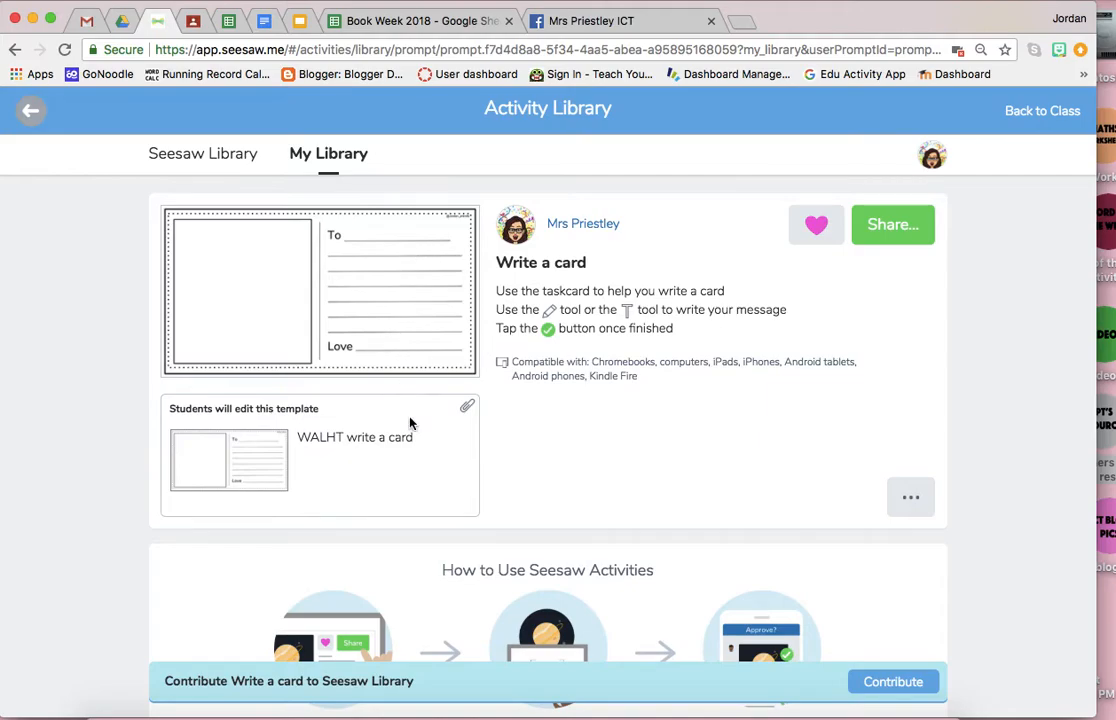
# Step: Start sharing the Write a card activity, select Practice Class, and review its list of selected students
pyautogui.click(906, 236)
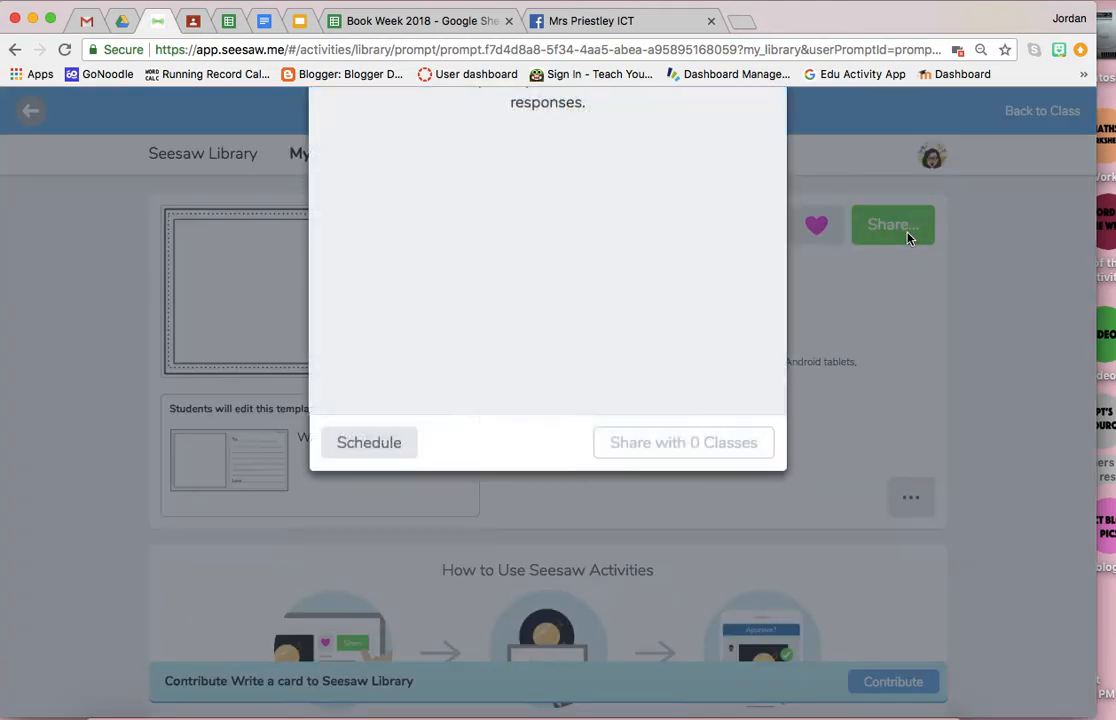
pyautogui.scroll(-2, 462, 445)
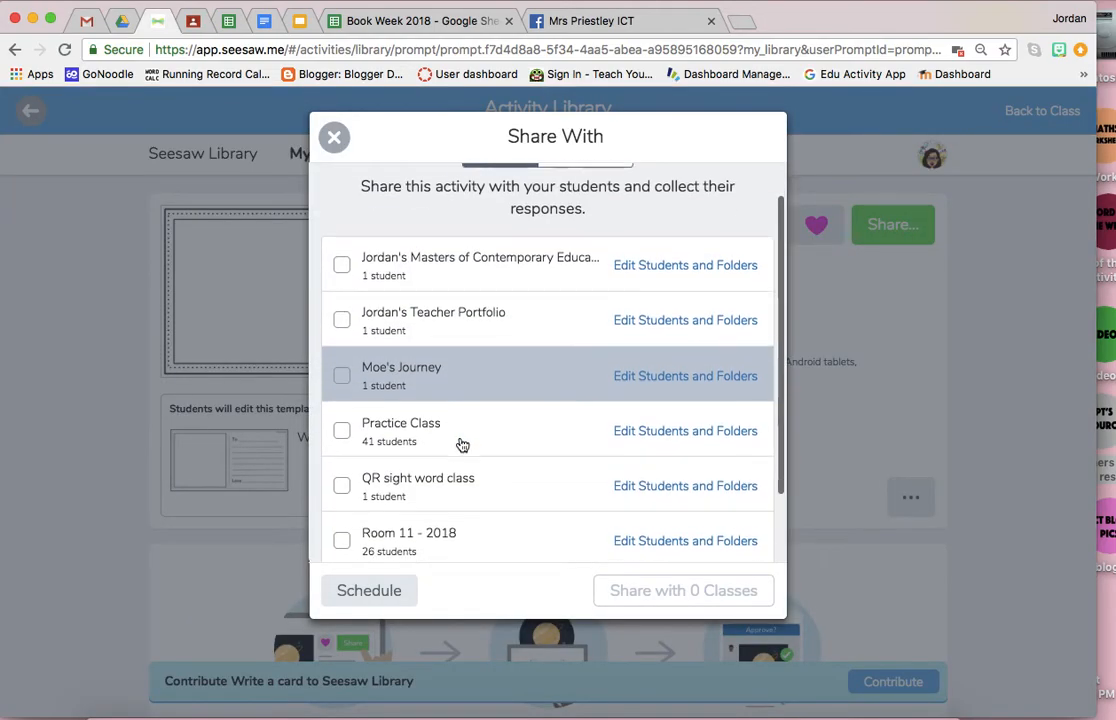
pyautogui.click(342, 414)
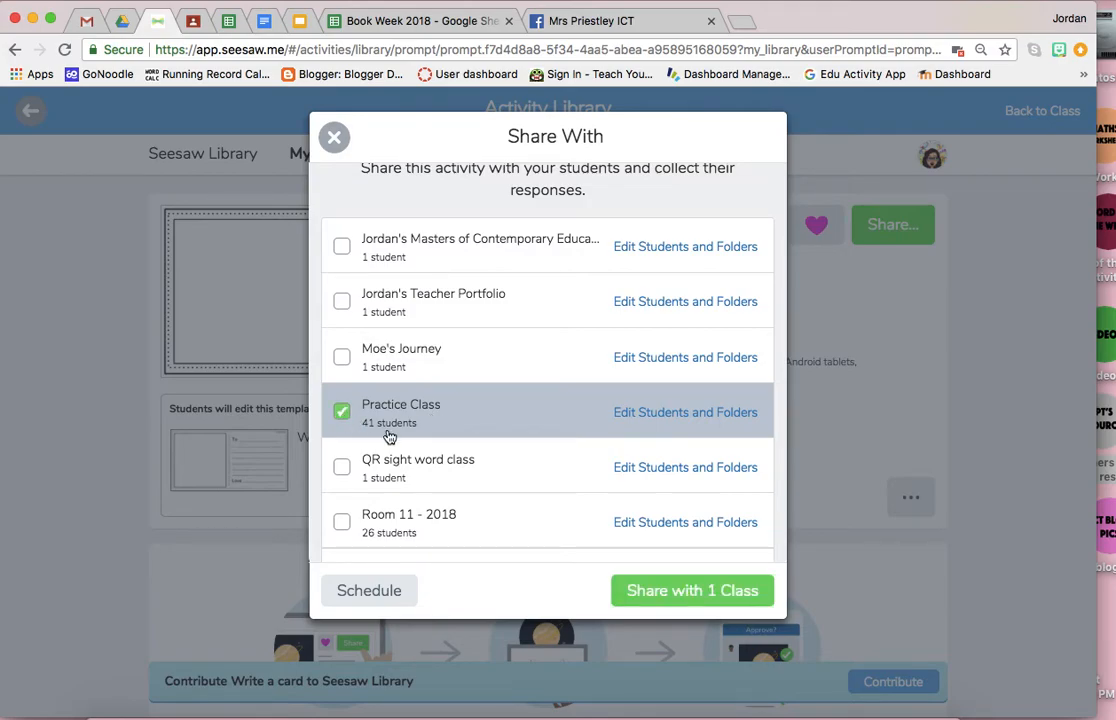
pyautogui.click(690, 414)
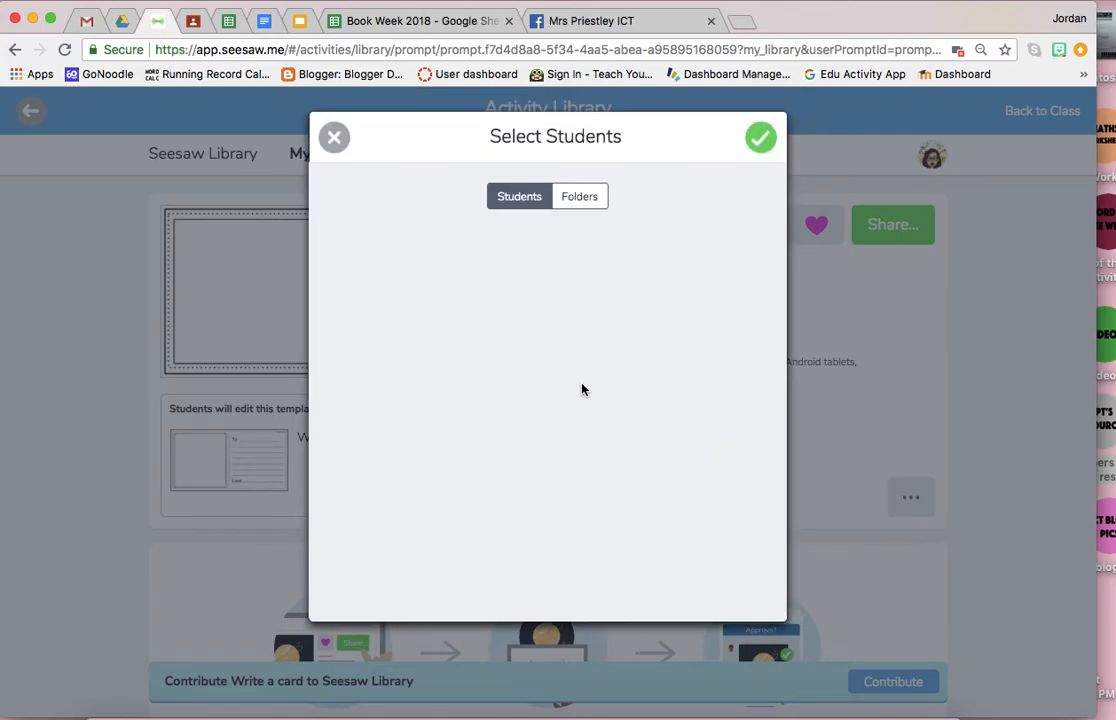
pyautogui.scroll(-3, 492, 570)
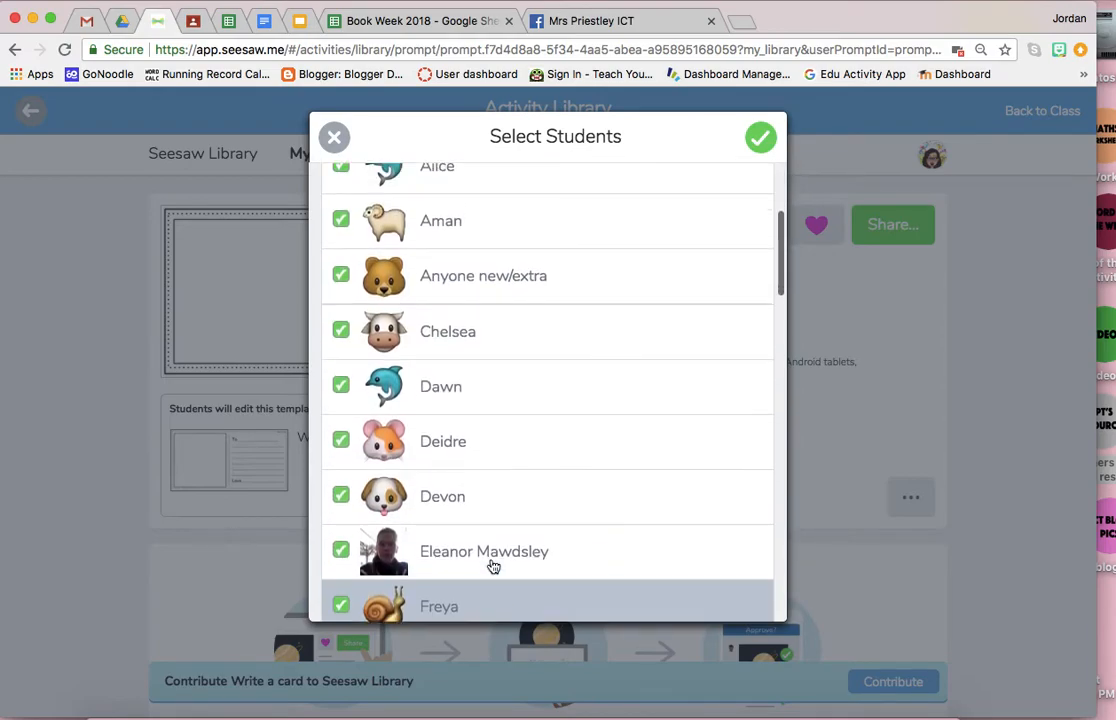
pyautogui.scroll(3, 493, 567)
# Step: Assign the activity's responses to the Writing folder of Practice Class and confirm the selection
pyautogui.click(593, 203)
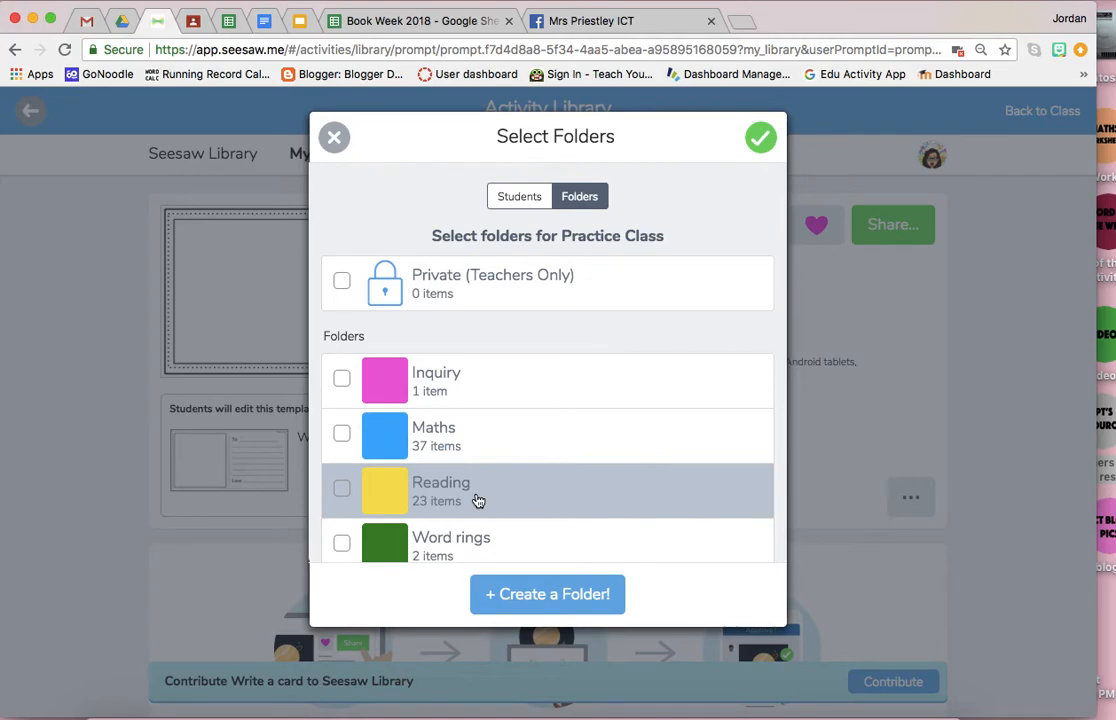
pyautogui.scroll(-2, 478, 500)
pyautogui.click(425, 505)
pyautogui.click(758, 140)
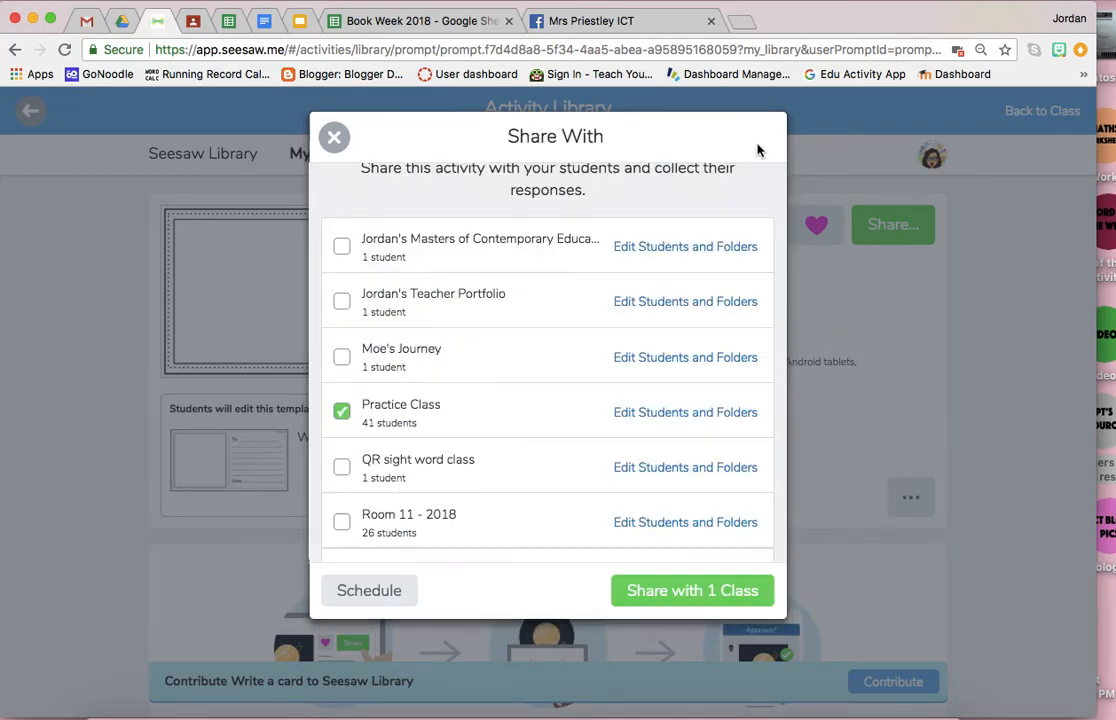
# Step: Share the activity with Practice Class, decline sending it to other teachers, and return to the class
pyautogui.click(687, 582)
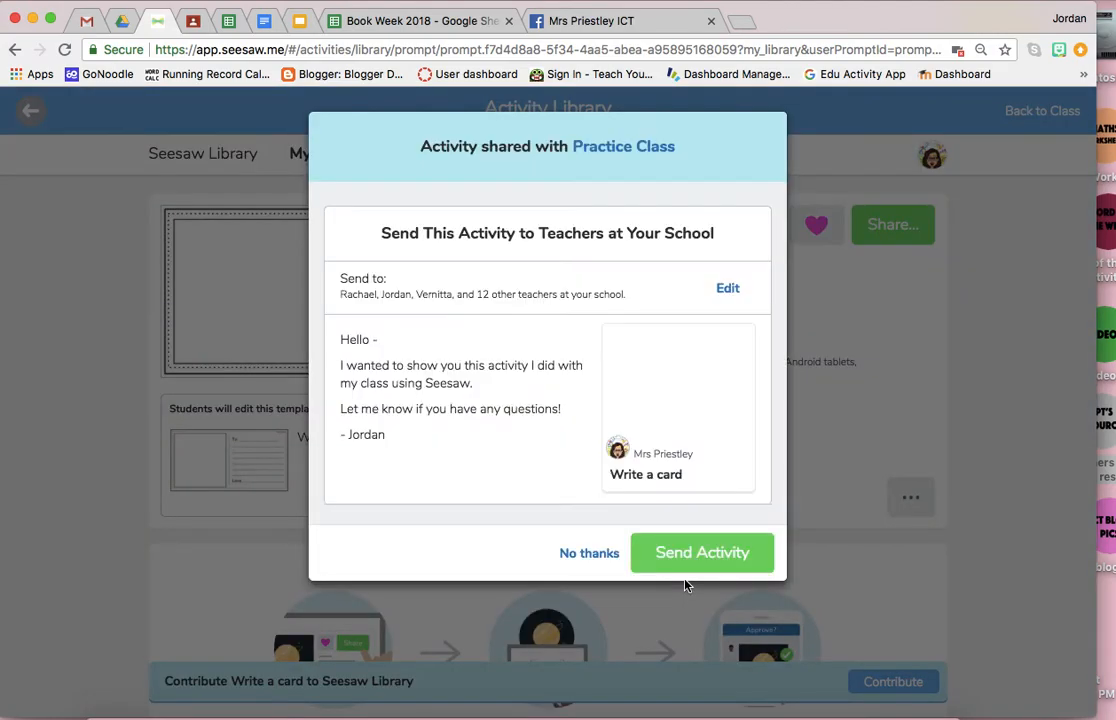
pyautogui.click(590, 555)
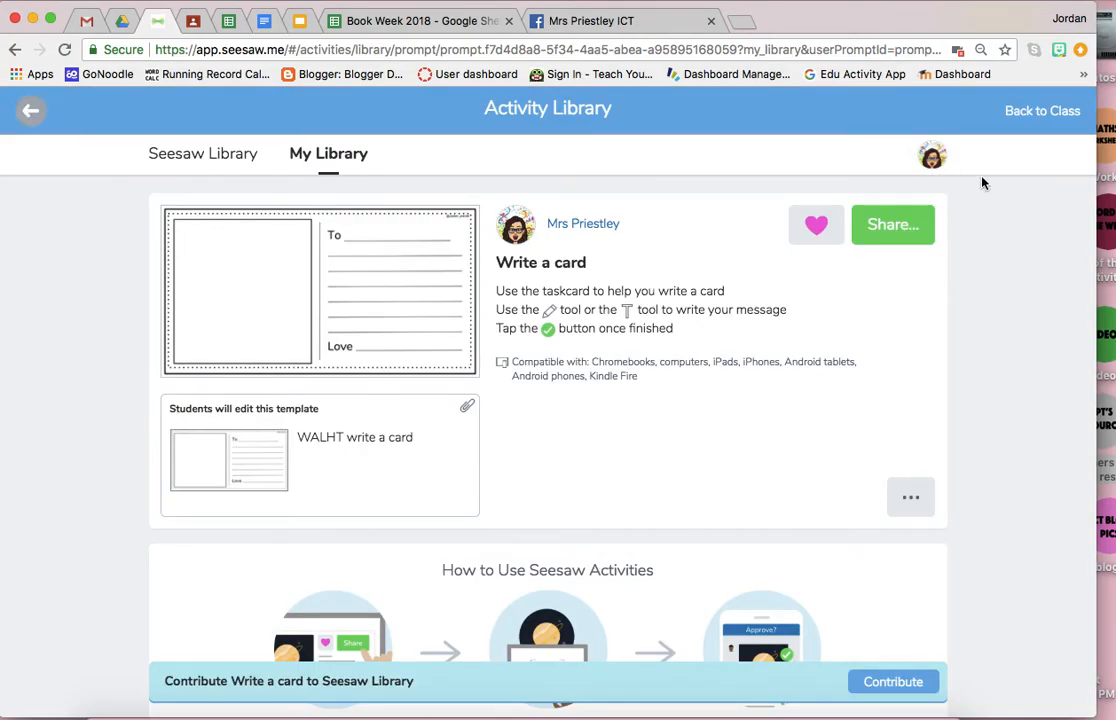
pyautogui.click(1059, 124)
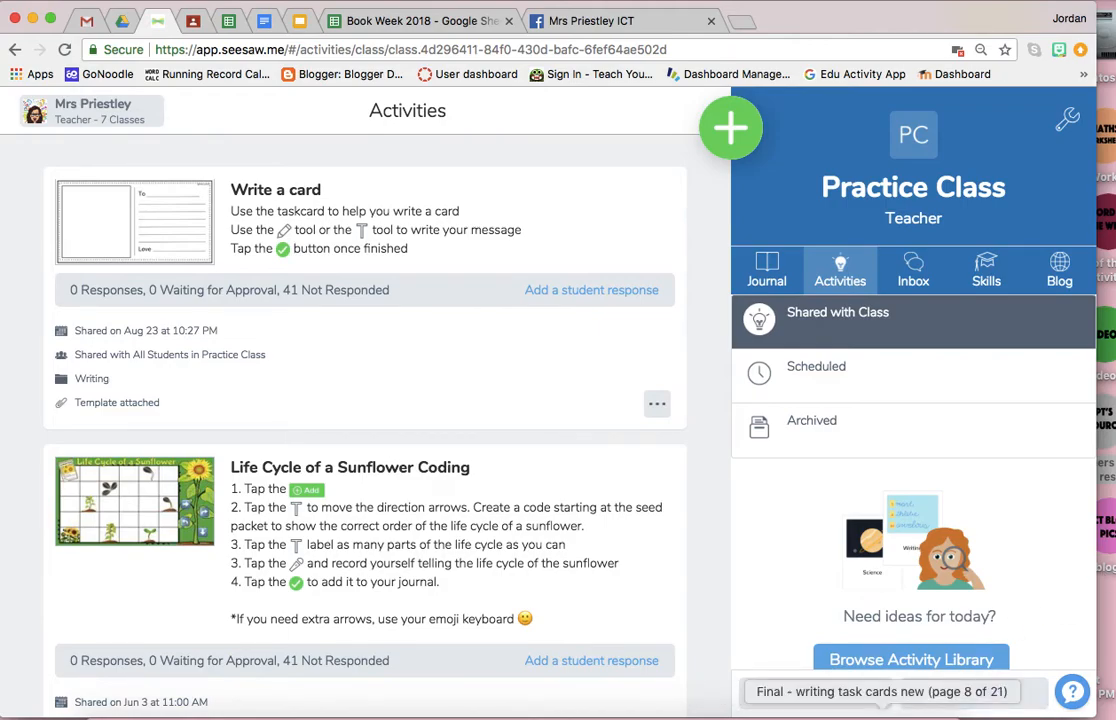
# Step: Switch to the task cards PDF in Preview, display the "Write a card" page 6, and compare it with the Seesaw activity
pyautogui.click(881, 714)
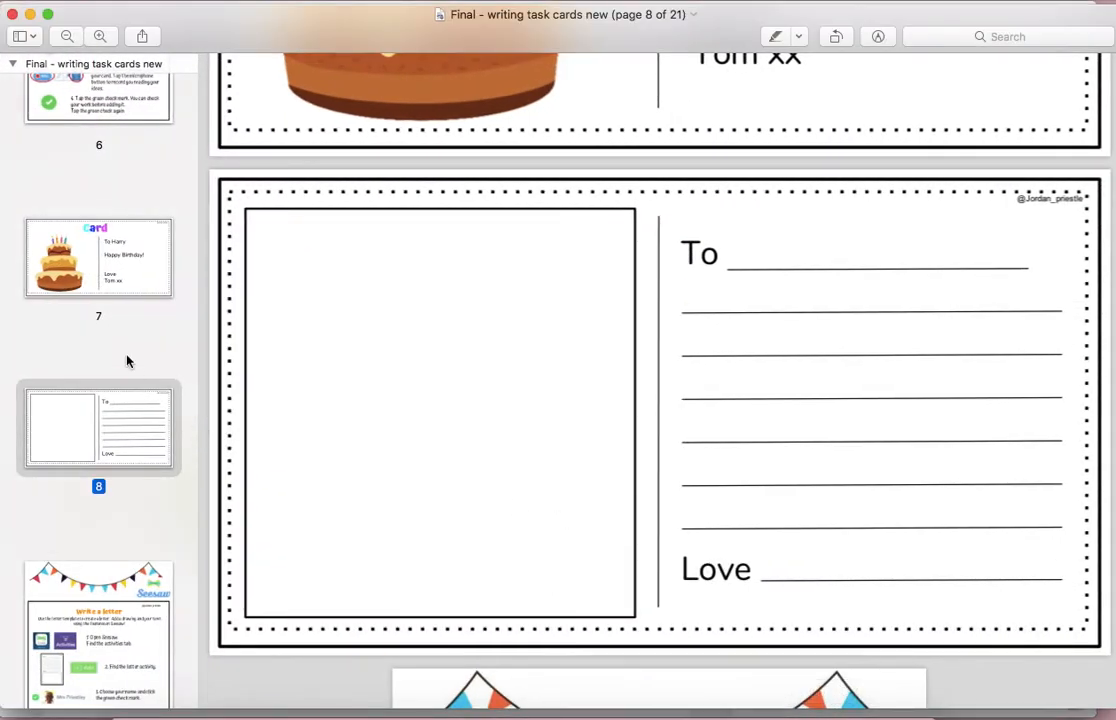
pyautogui.scroll(5, 127, 361)
pyautogui.click(110, 326)
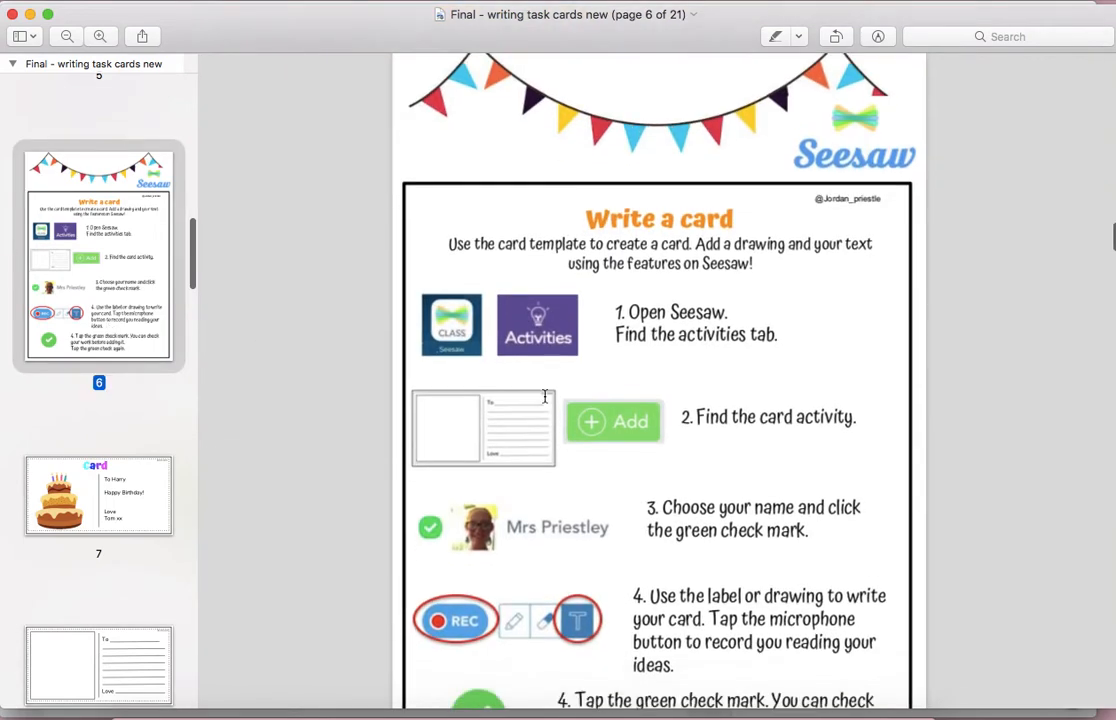
pyautogui.scroll(-3, 545, 397)
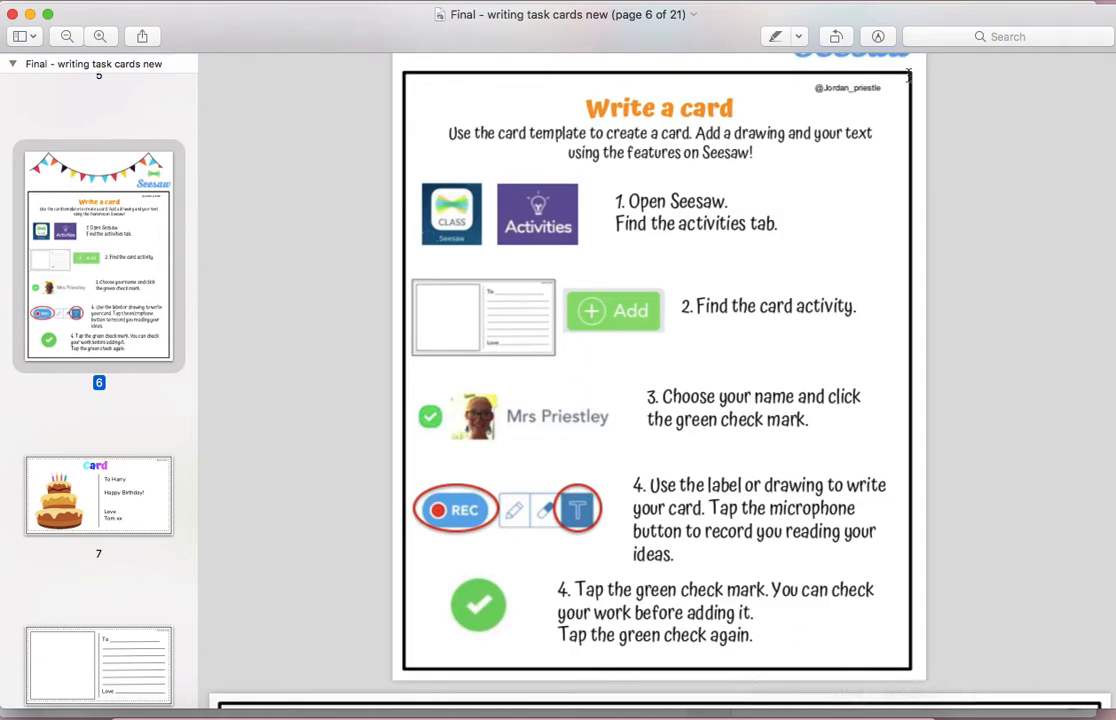
pyautogui.moveTo(730, 22); pyautogui.dragTo(732, 66)
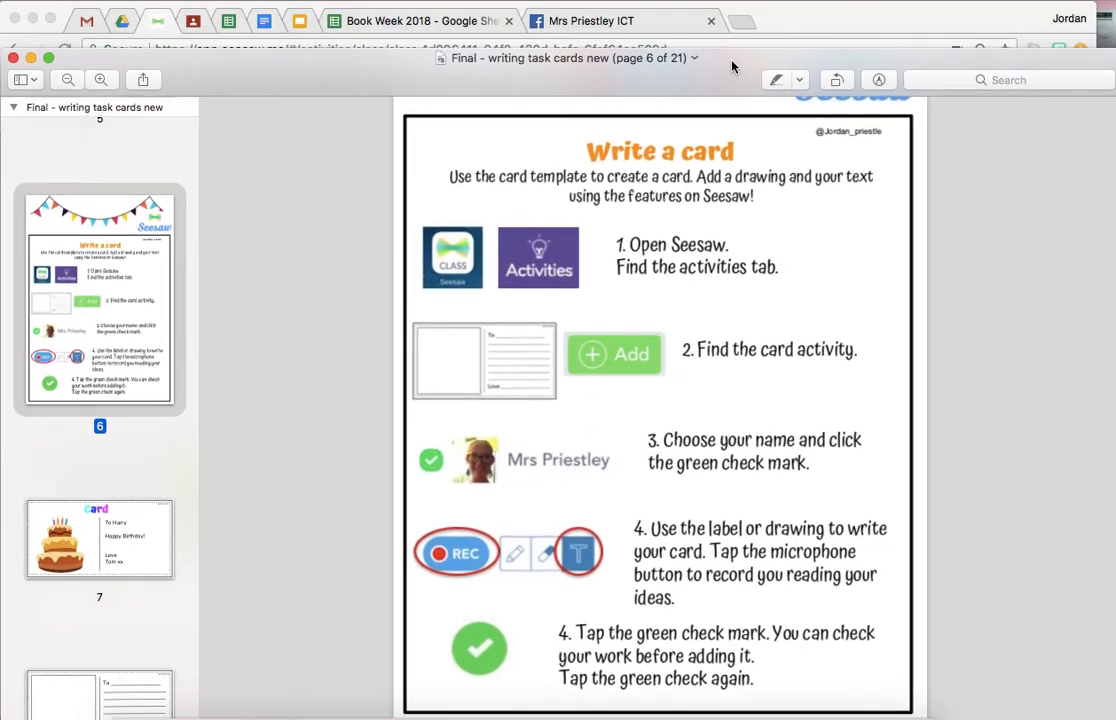
pyautogui.click(780, 25)
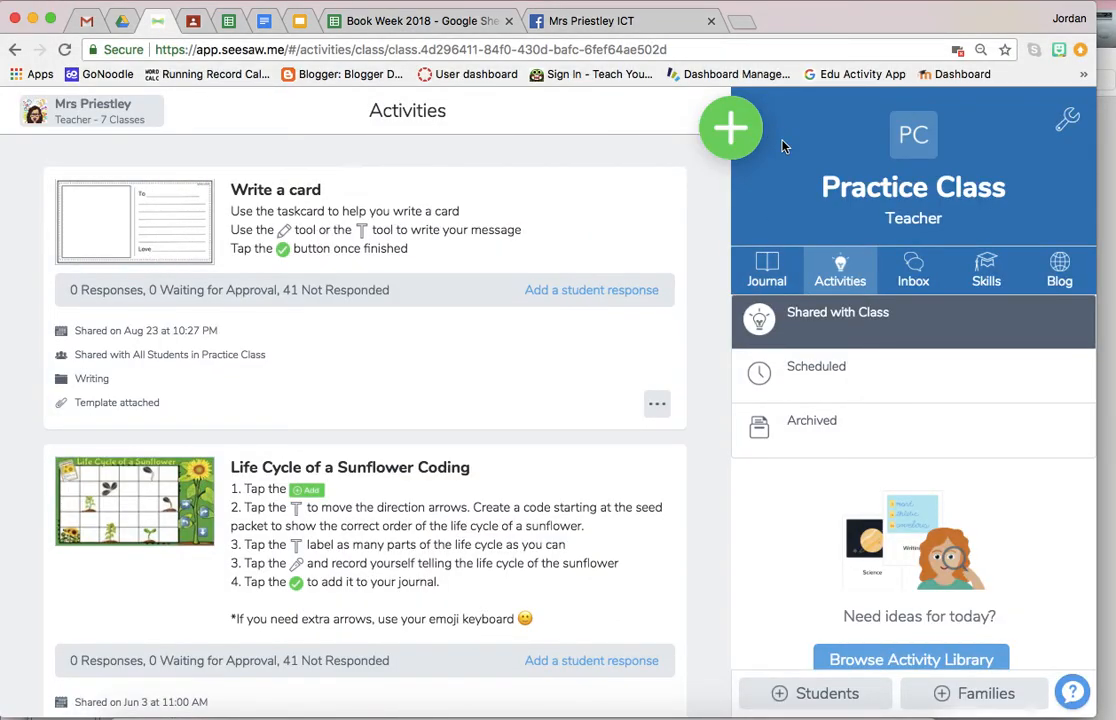
pyautogui.press('super+Tab')
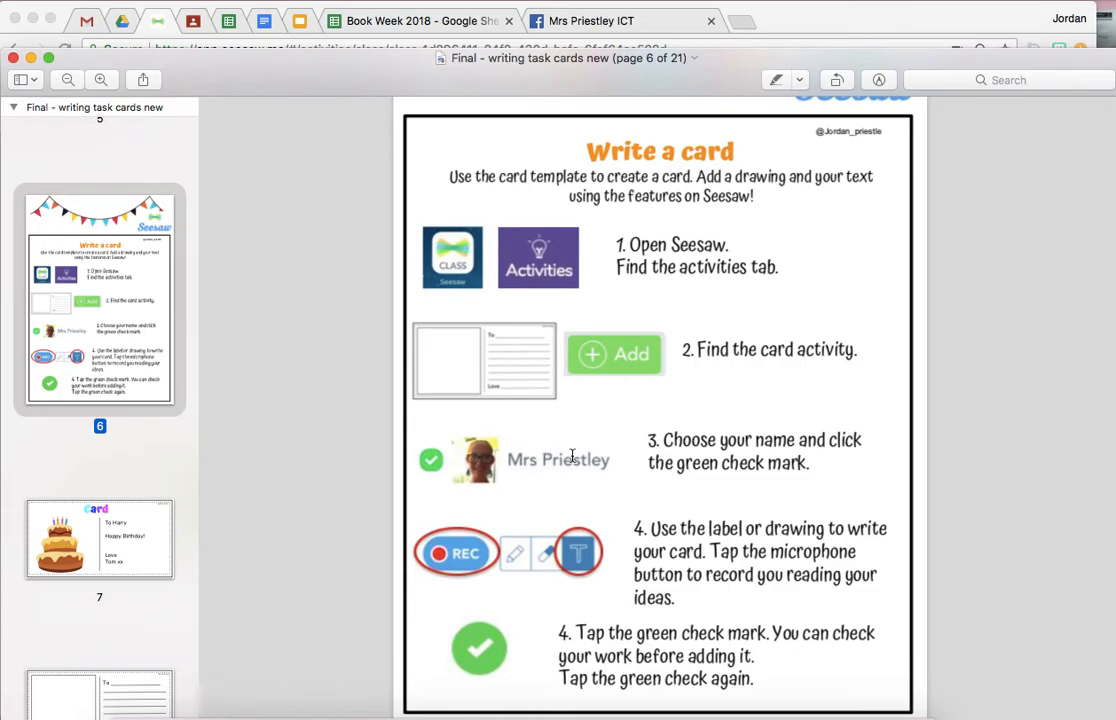
# Step: Examine the "Write a card" instructions together with the example card and the blank card template on pages 7 and 8
pyautogui.scroll(-2, 572, 456)
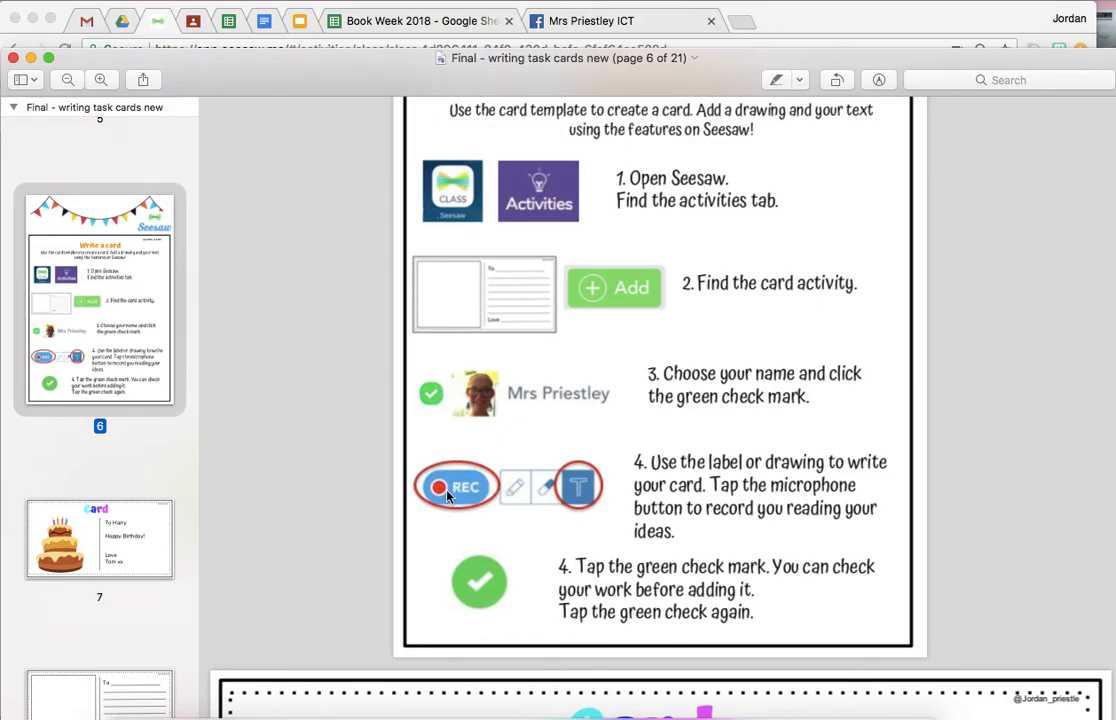
pyautogui.scroll(-2, 500, 505)
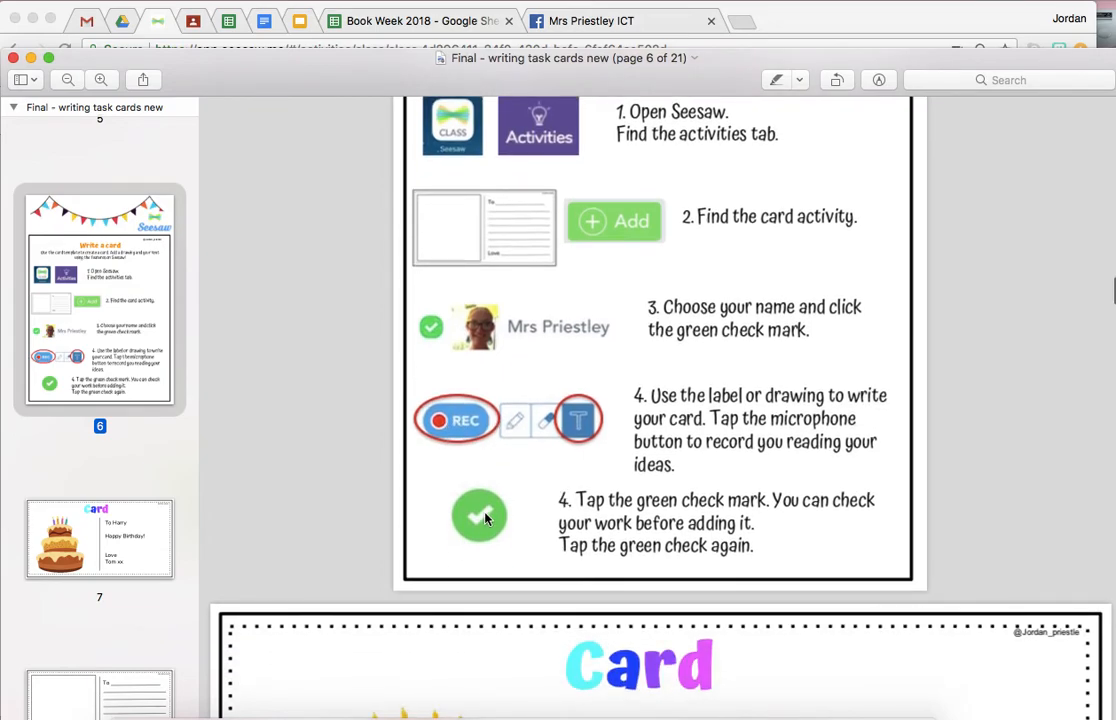
pyautogui.scroll(2, 487, 527)
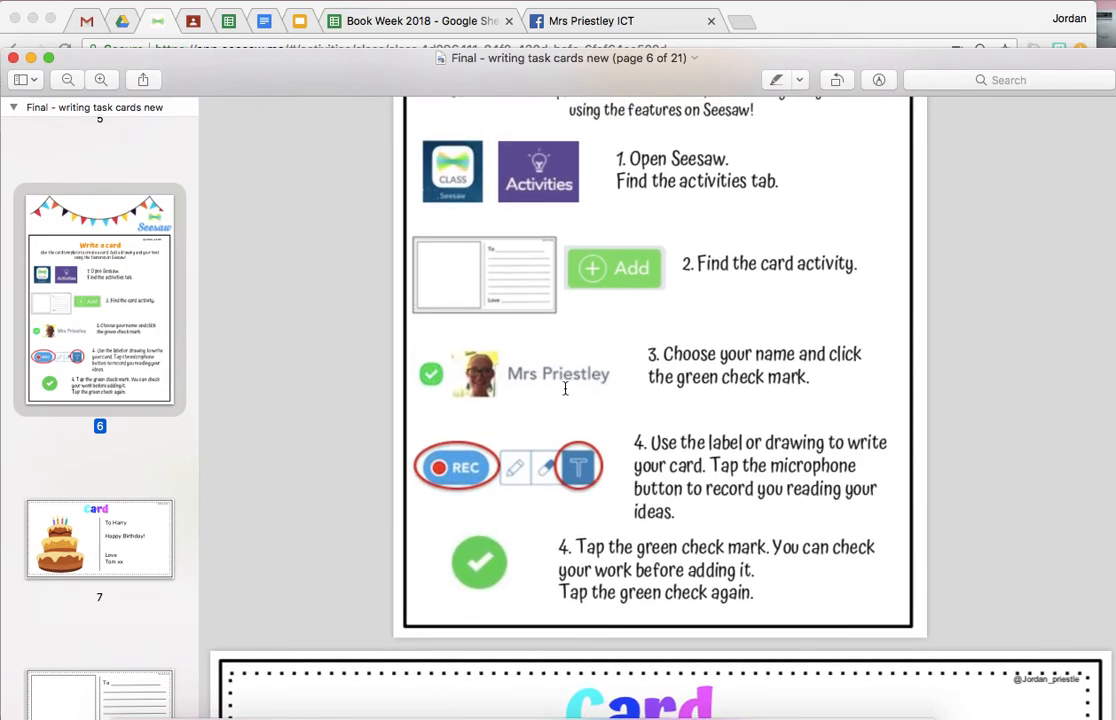
pyautogui.scroll(-15, 552, 487)
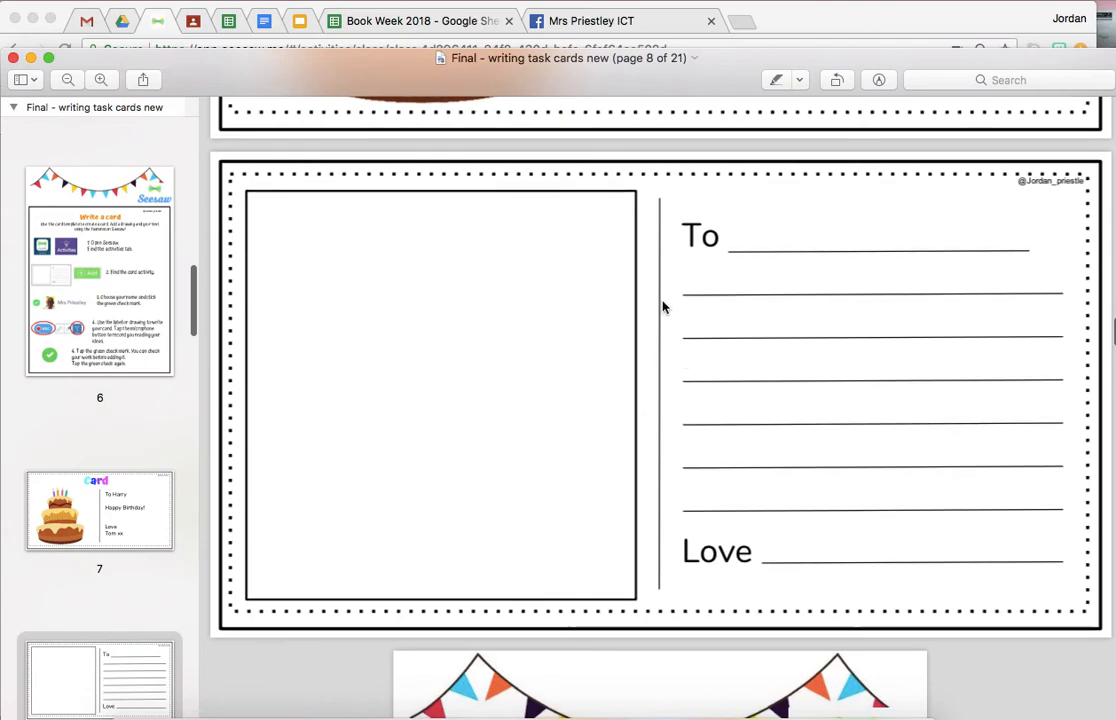
pyautogui.scroll(15, 592, 452)
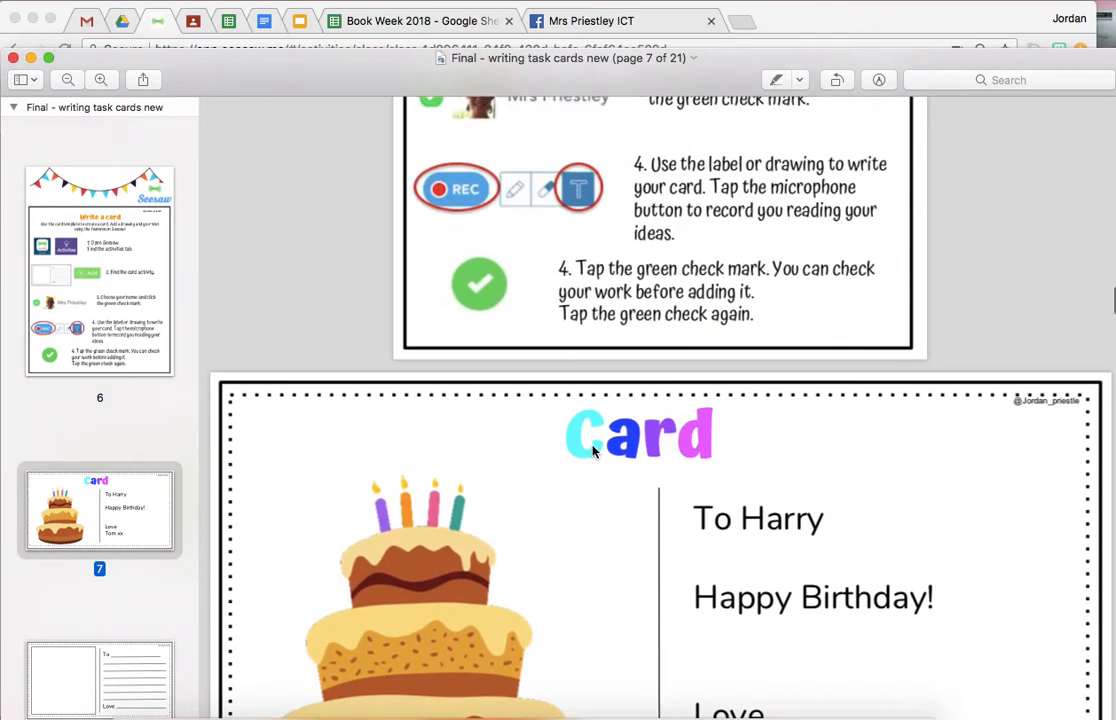
pyautogui.scroll(1, 592, 452)
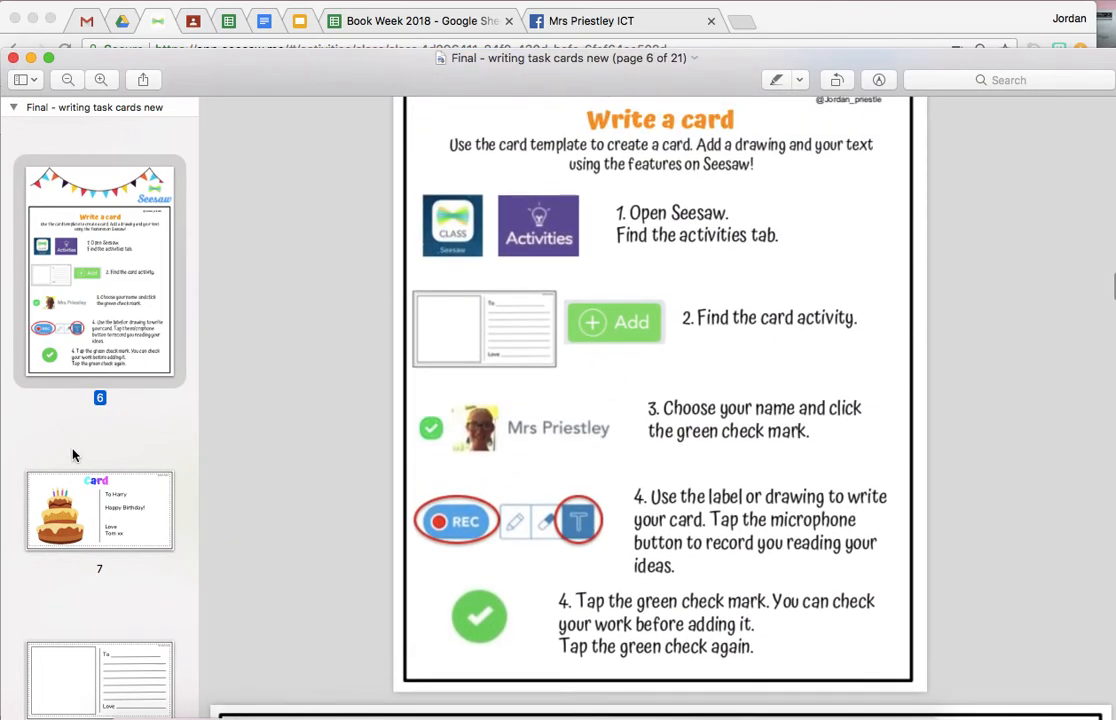
# Step: Look through the letter, story, postcard and note task cards from page 9 to page 18 of the PDF
pyautogui.scroll(-5, 65, 459)
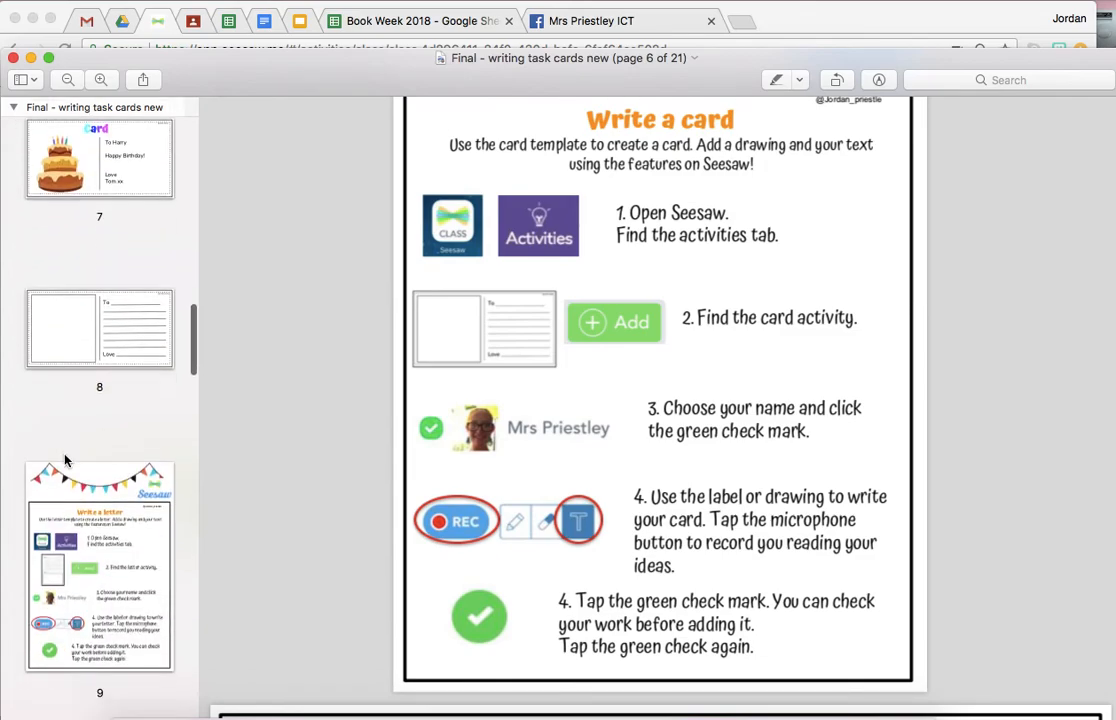
pyautogui.click(66, 459)
pyautogui.scroll(-10, 66, 459)
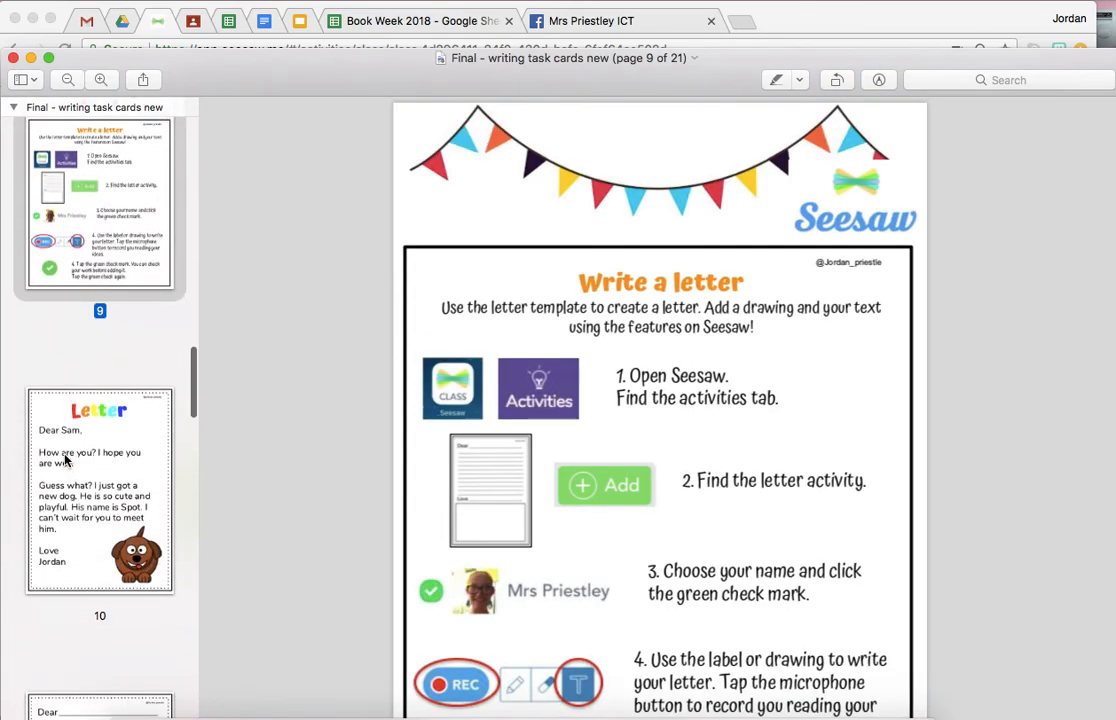
pyautogui.click(65, 459)
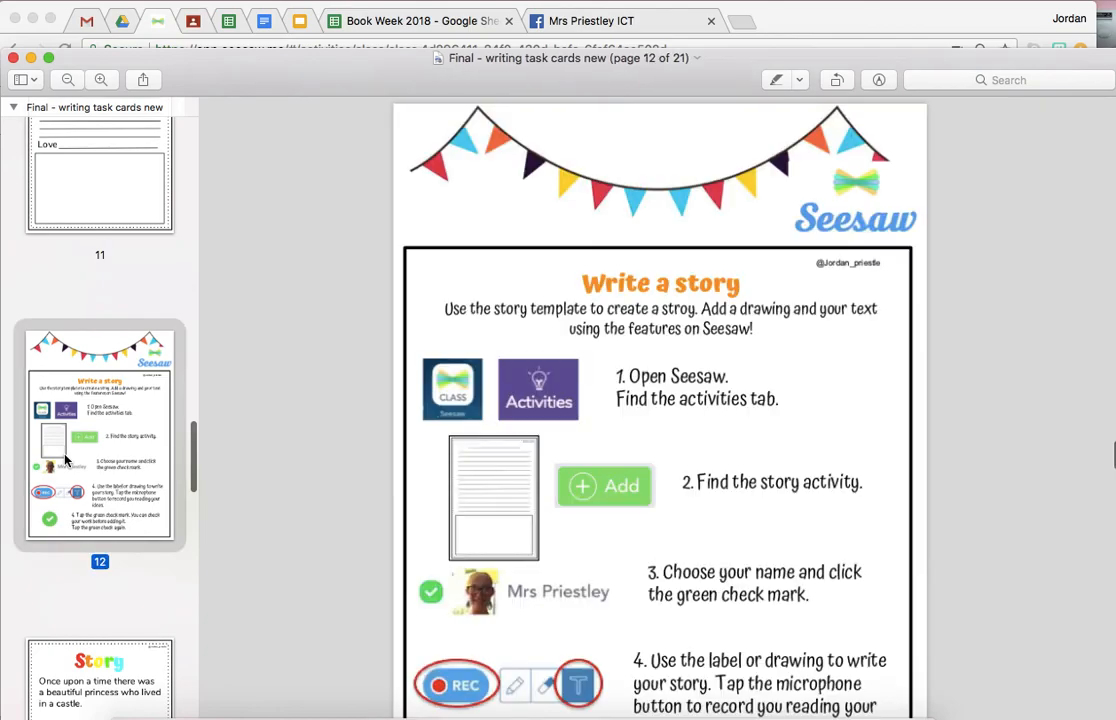
pyautogui.scroll(-5, 65, 459)
pyautogui.scroll(-5, 65, 459)
pyautogui.click(65, 459)
pyautogui.scroll(-3, 65, 459)
pyautogui.scroll(-4, 65, 459)
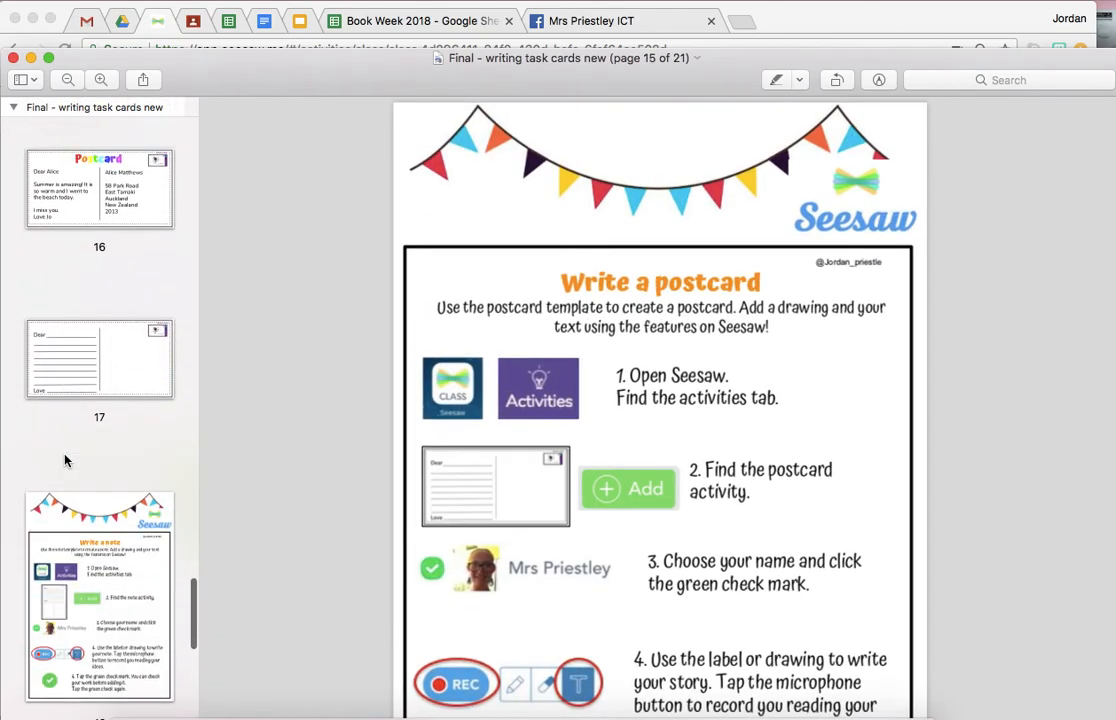
pyautogui.click(65, 459)
pyautogui.scroll(-2, 65, 459)
# Step: Go back to the beginning of the PDF and view the "High Frequency Words" task card on page 2
pyautogui.scroll(15, 65, 459)
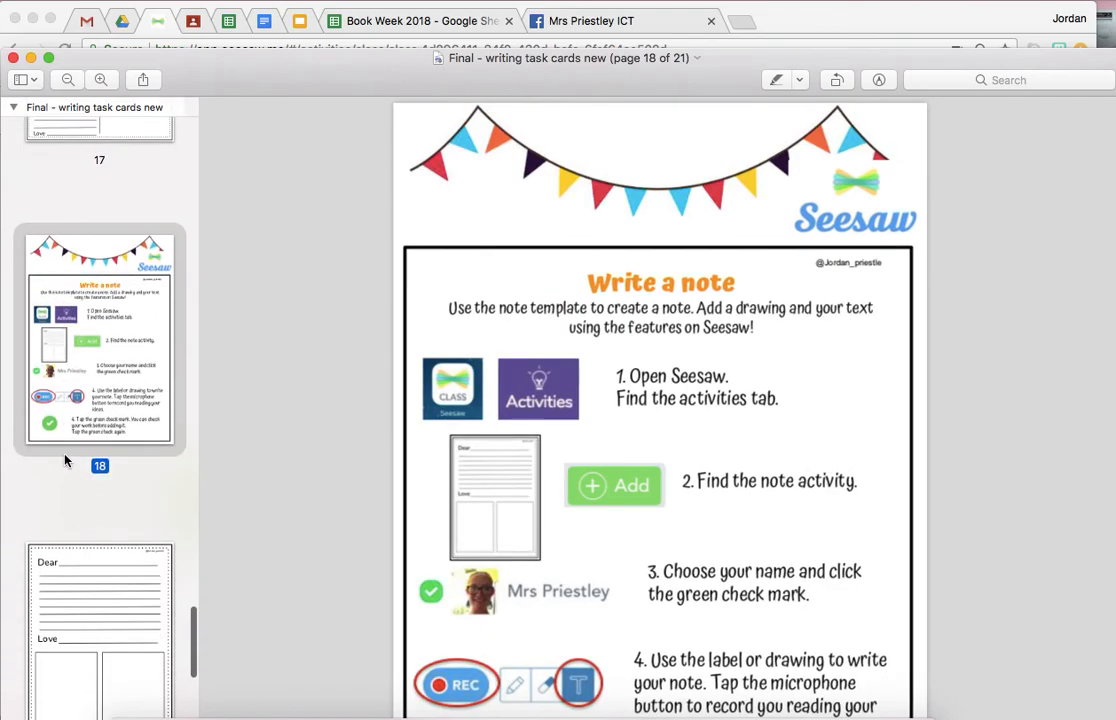
pyautogui.scroll(5, 65, 459)
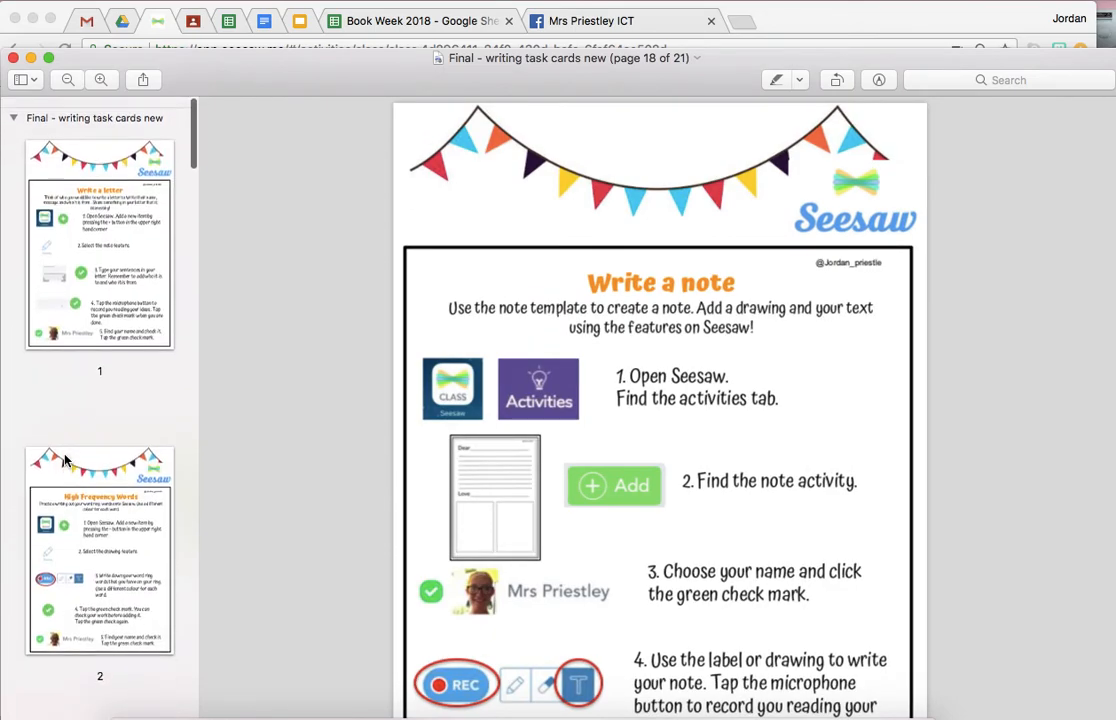
pyautogui.click(65, 459)
pyautogui.scroll(-2, 67, 525)
pyautogui.scroll(-5, 67, 525)
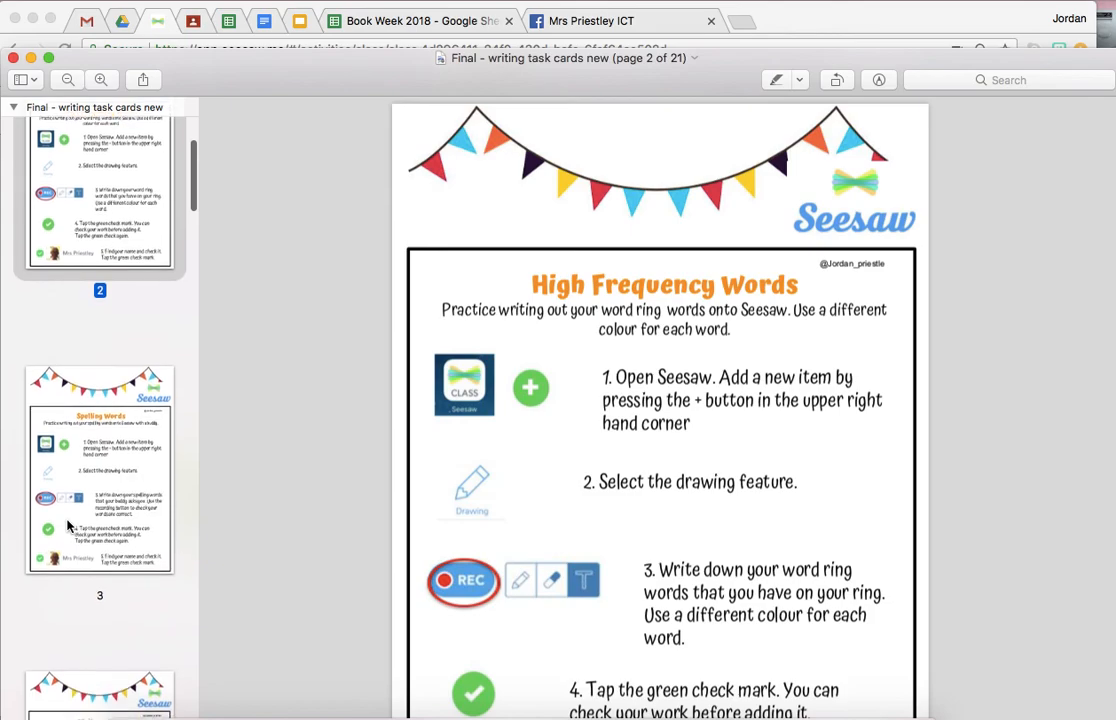